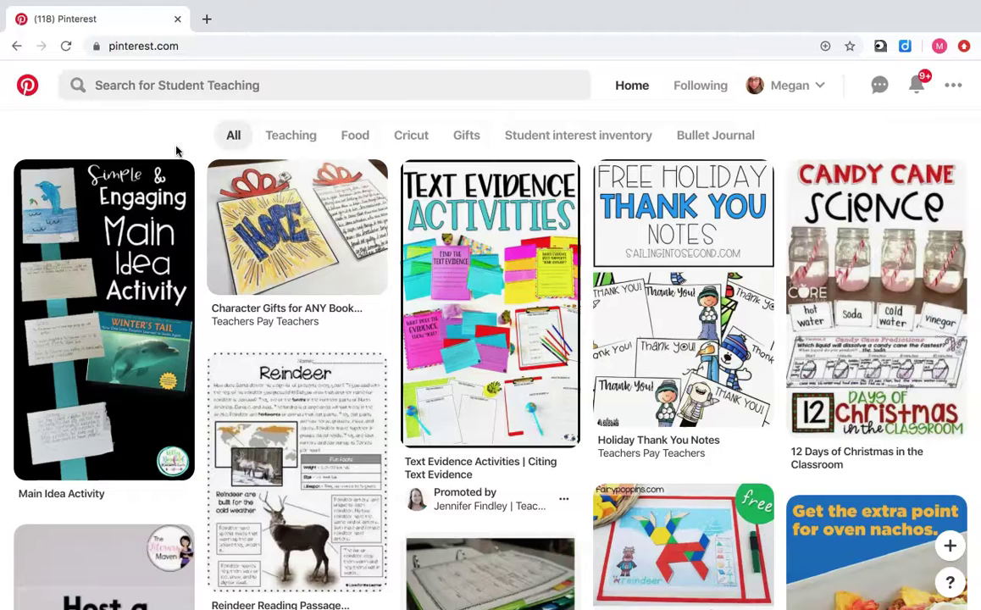
View the Holiday Thank You Notes pin from the home feed, and return to the feed.
{"action": "mouse_move", "coordinate": [129, 211]}
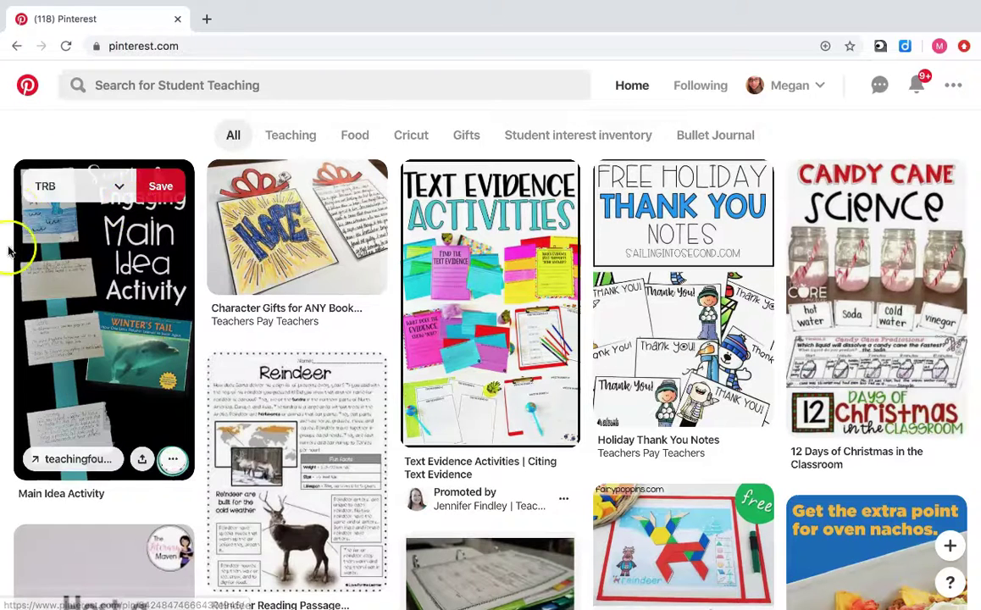
{"action": "mouse_move", "coordinate": [318, 233]}
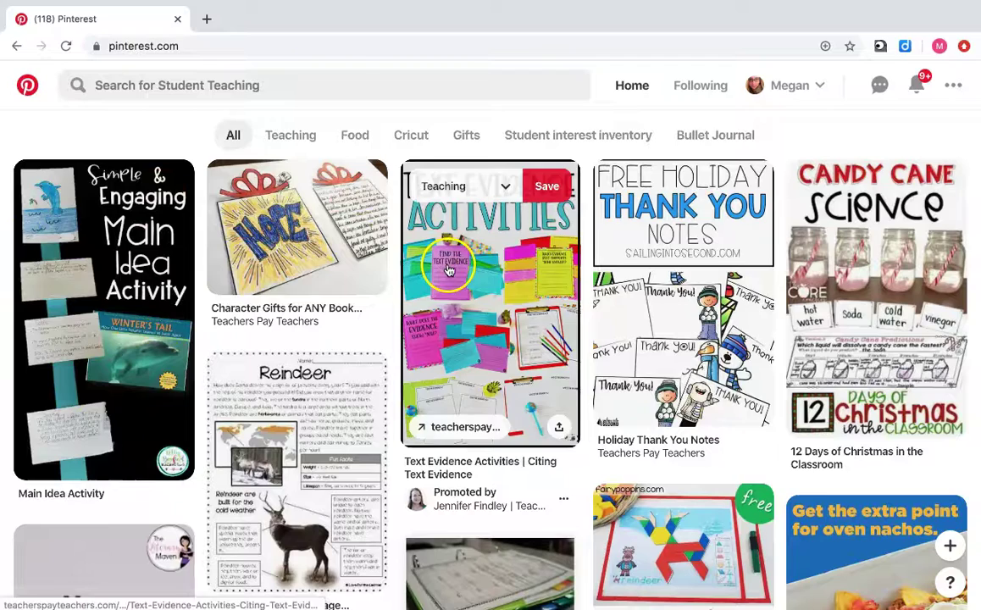
{"action": "mouse_move", "coordinate": [652, 267]}
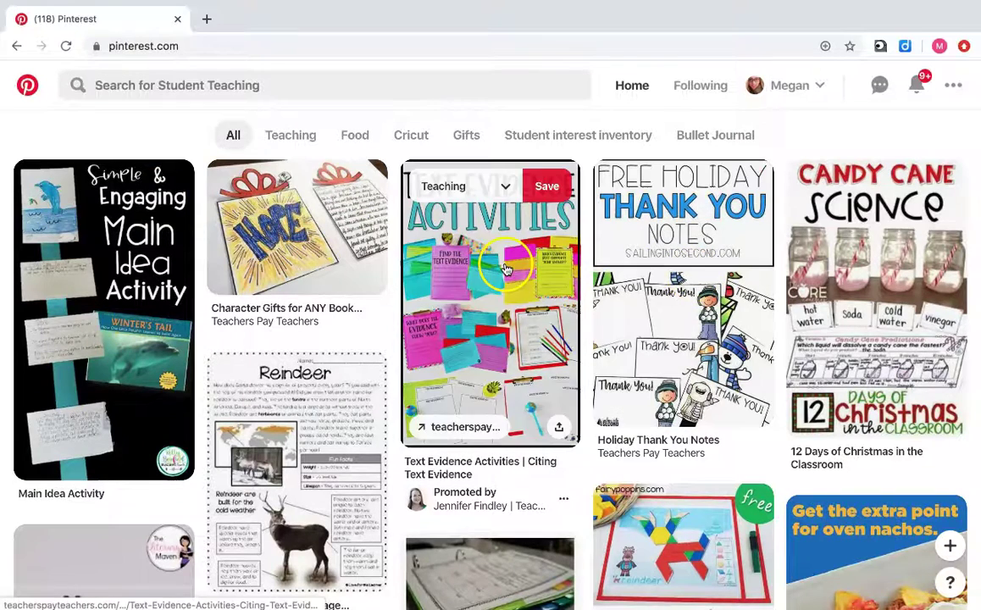
{"action": "mouse_move", "coordinate": [176, 242]}
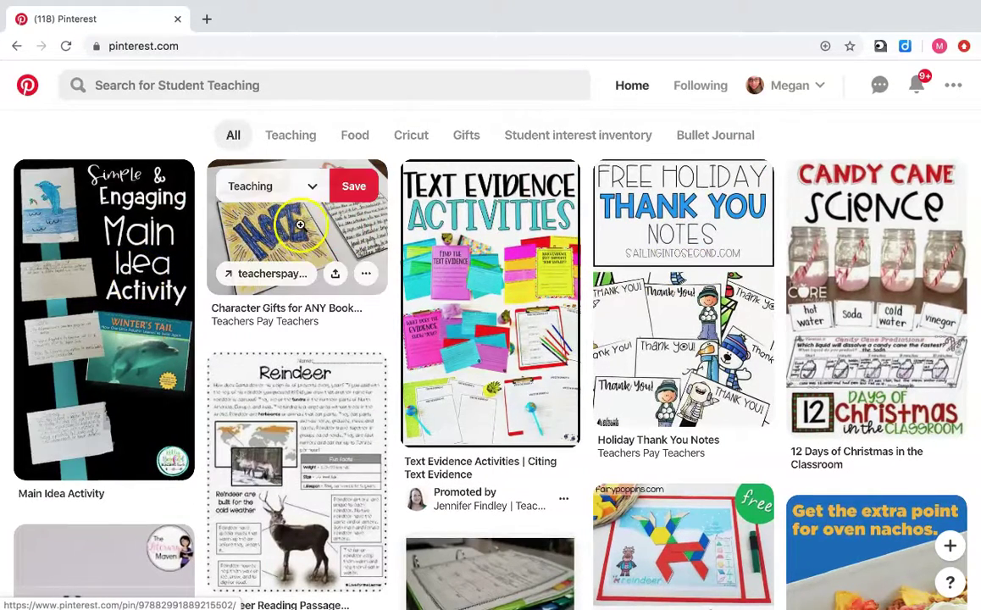
{"action": "mouse_move", "coordinate": [497, 265]}
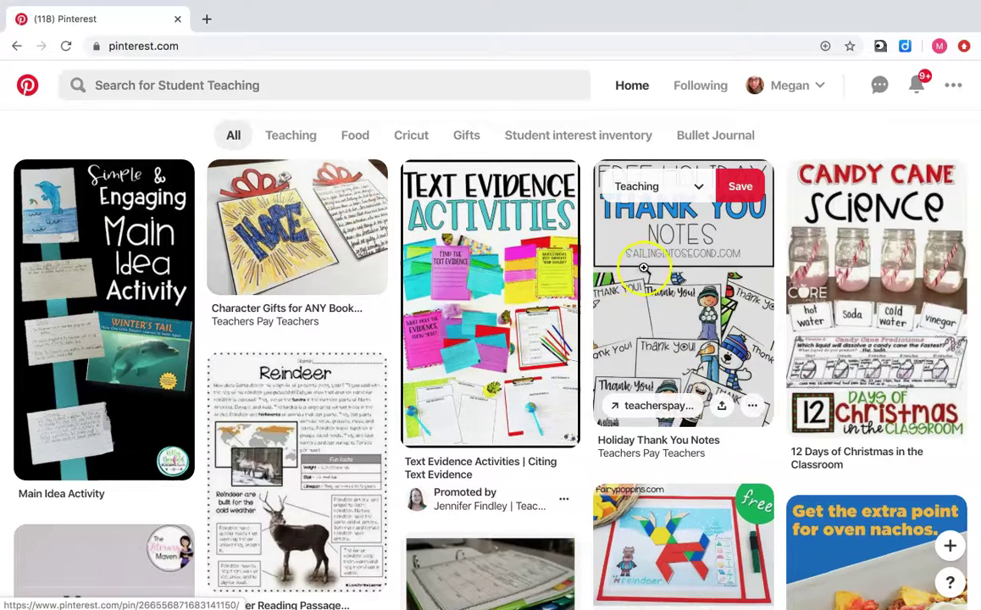
{"action": "left_click", "coordinate": [643, 267]}
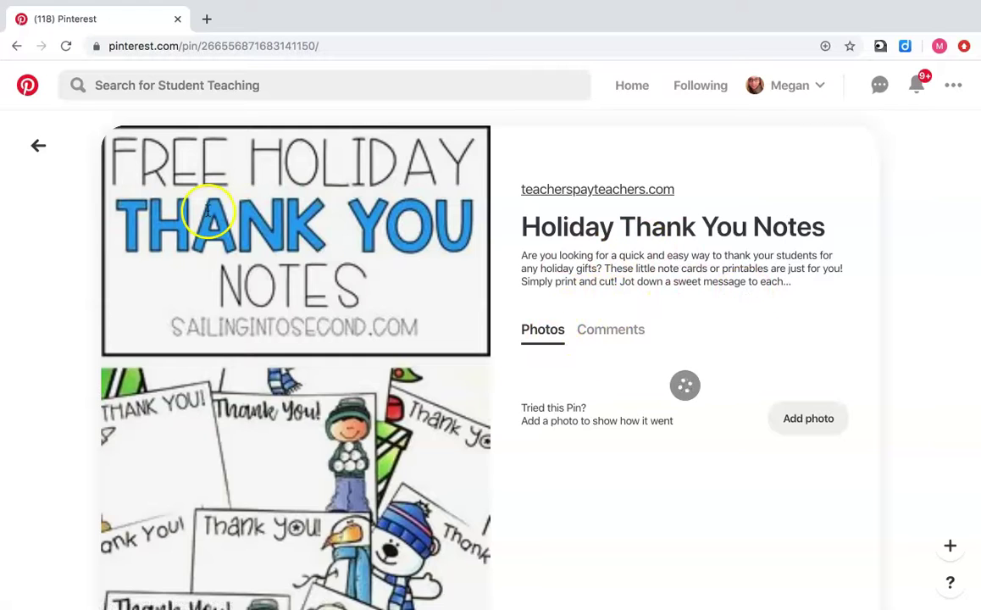
{"action": "left_click", "coordinate": [38, 146]}
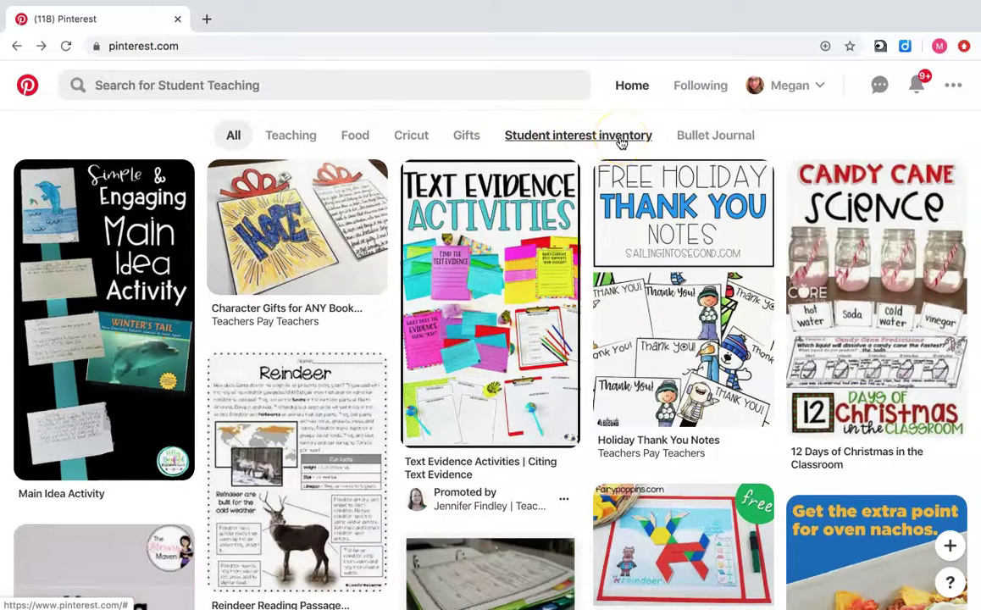
Filter the home feed by the Teaching board to view its suggestions, and switch back to all pins.
{"action": "mouse_move", "coordinate": [509, 172]}
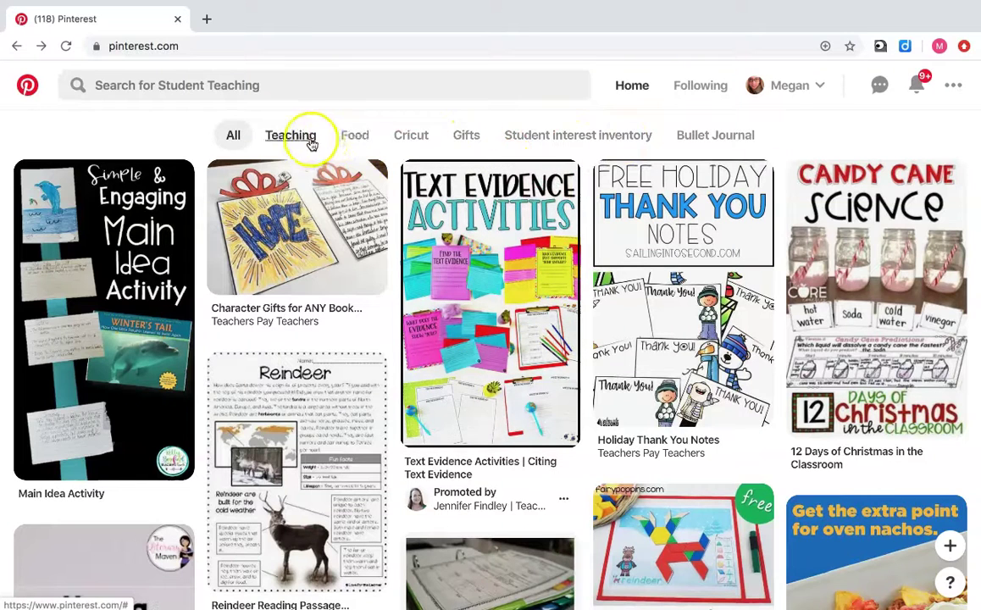
{"action": "left_click", "coordinate": [311, 141]}
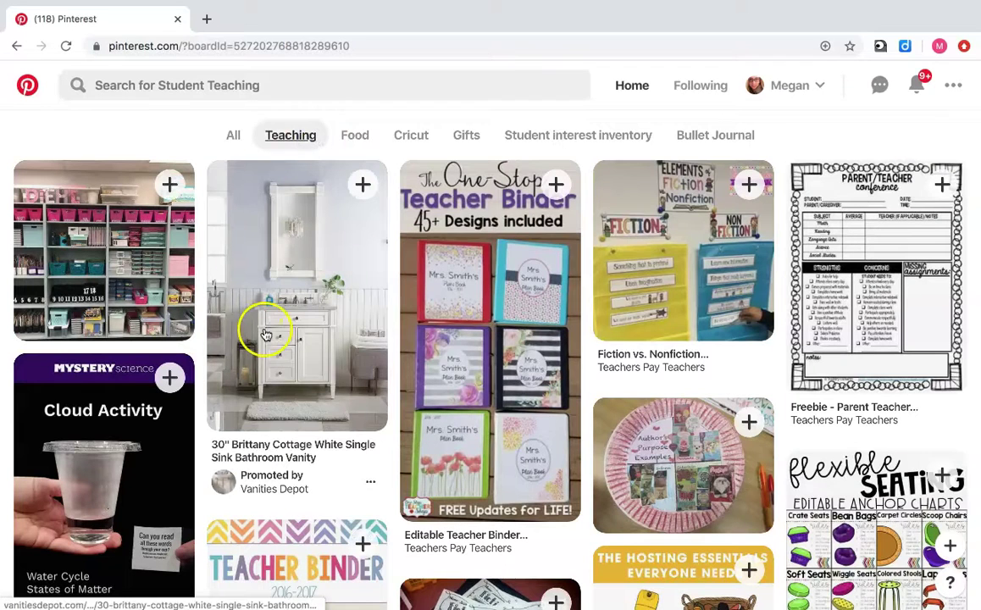
{"action": "mouse_move", "coordinate": [258, 294]}
{"action": "left_click", "coordinate": [233, 135]}
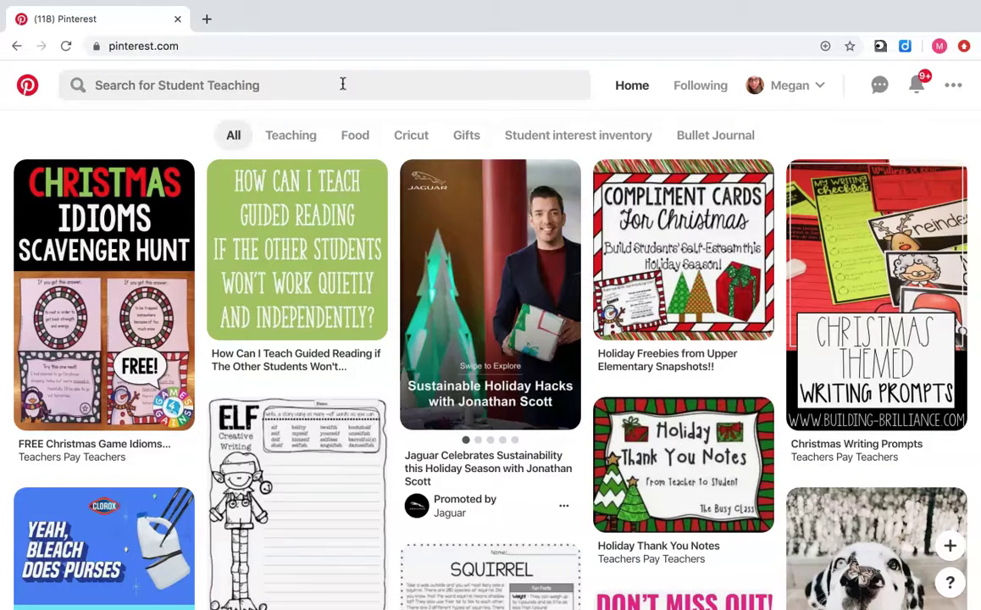
Review the recent searches, suggested ideas and trending topics offered by the search, and close the suggestions.
{"action": "left_click", "coordinate": [344, 84]}
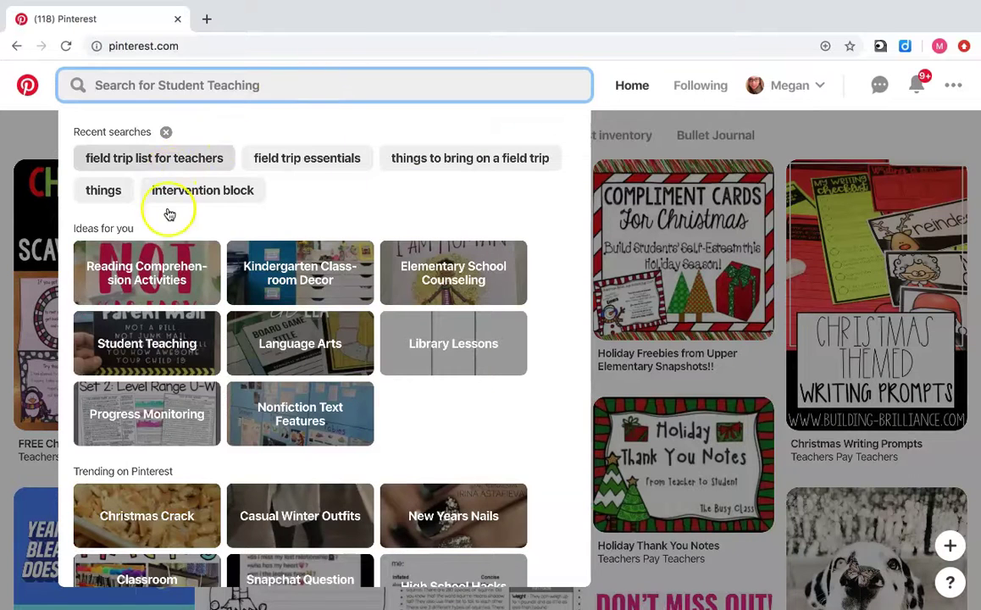
{"action": "scroll", "coordinate": [309, 221], "scroll_direction": "down", "scroll_amount": 1}
{"action": "scroll", "coordinate": [309, 222], "scroll_direction": "down", "scroll_amount": 3}
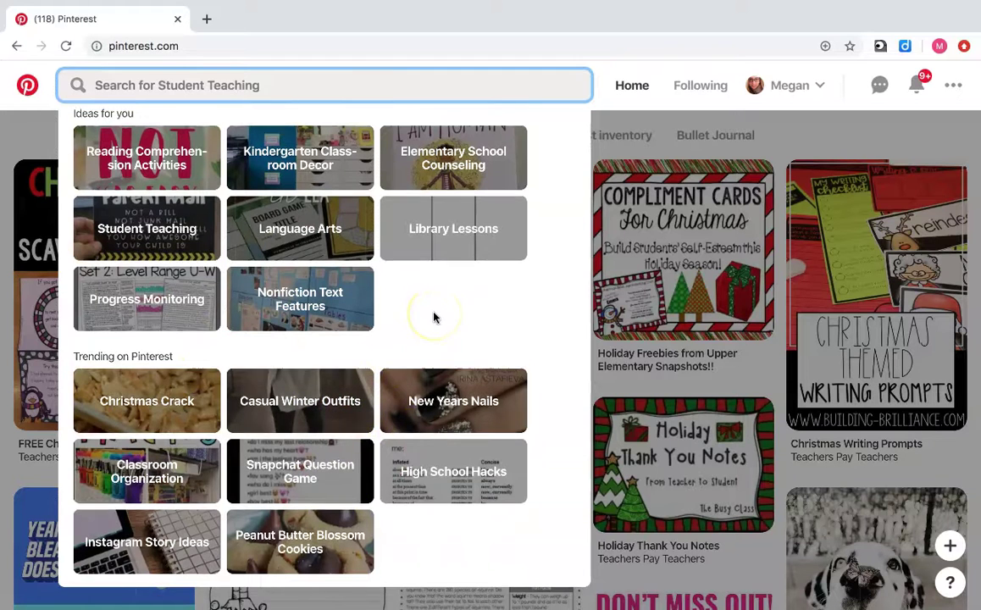
{"action": "scroll", "coordinate": [434, 319], "scroll_direction": "up", "scroll_amount": 3}
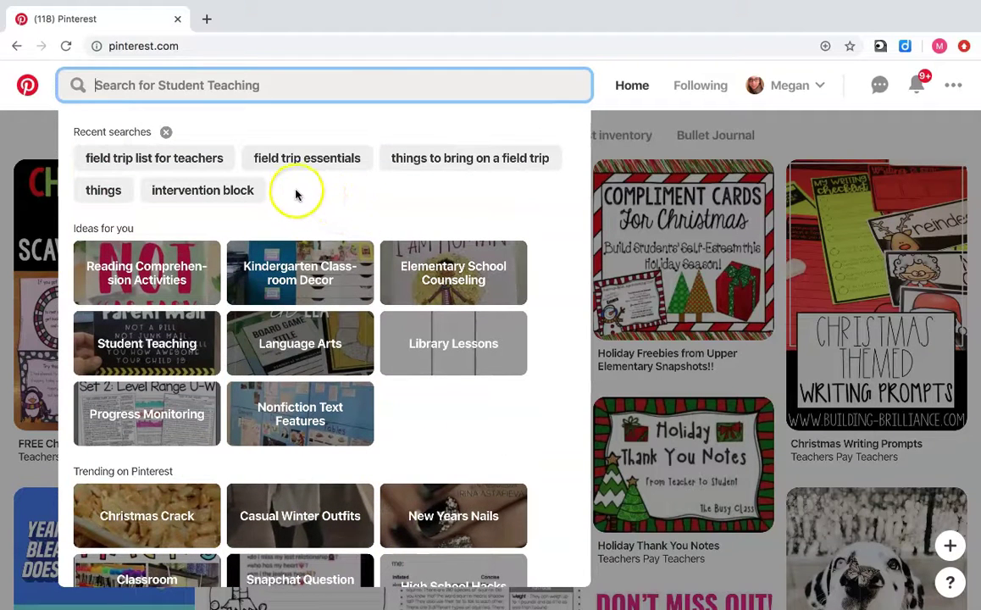
{"action": "left_click", "coordinate": [46, 125]}
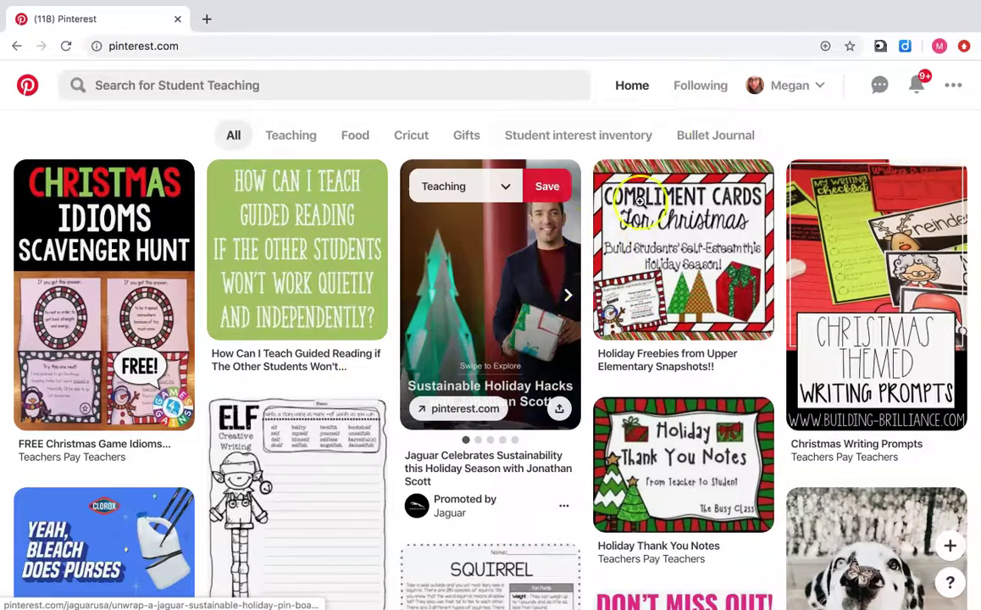
Look at the available accounts and the additional account and settings options, closing each list again.
{"action": "left_click", "coordinate": [778, 93]}
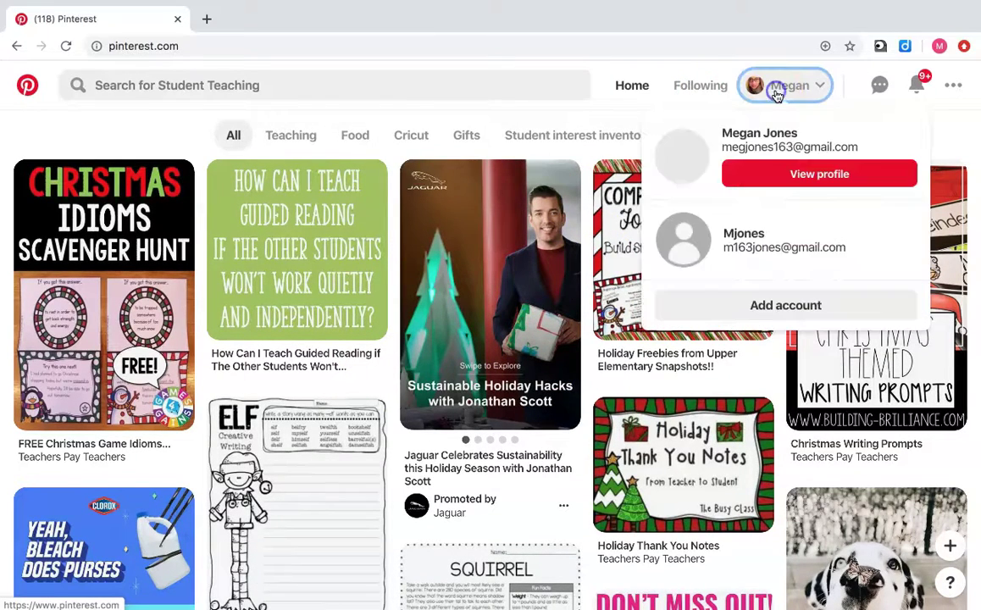
{"action": "left_click", "coordinate": [799, 99]}
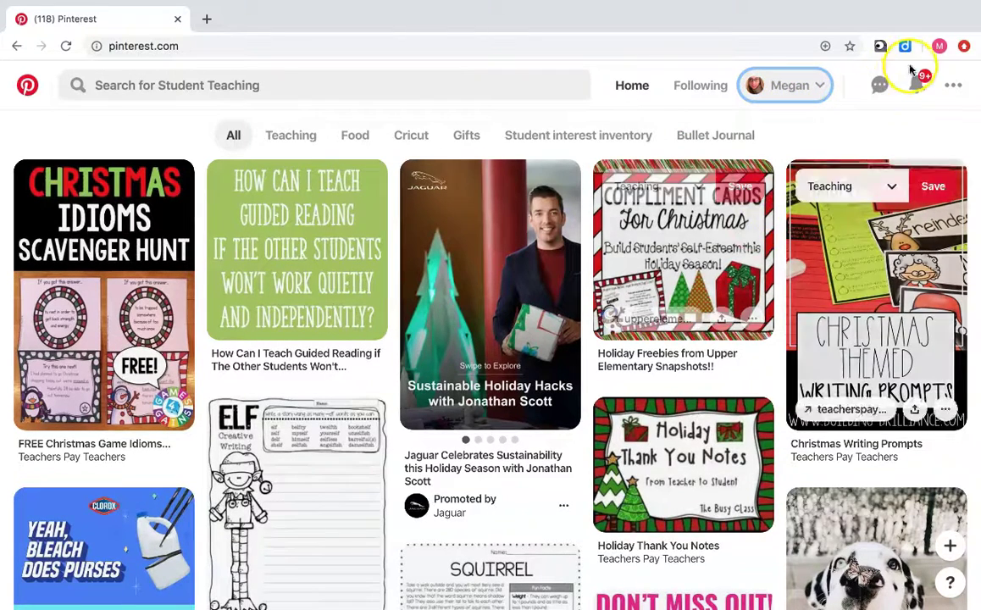
{"action": "left_click", "coordinate": [953, 88]}
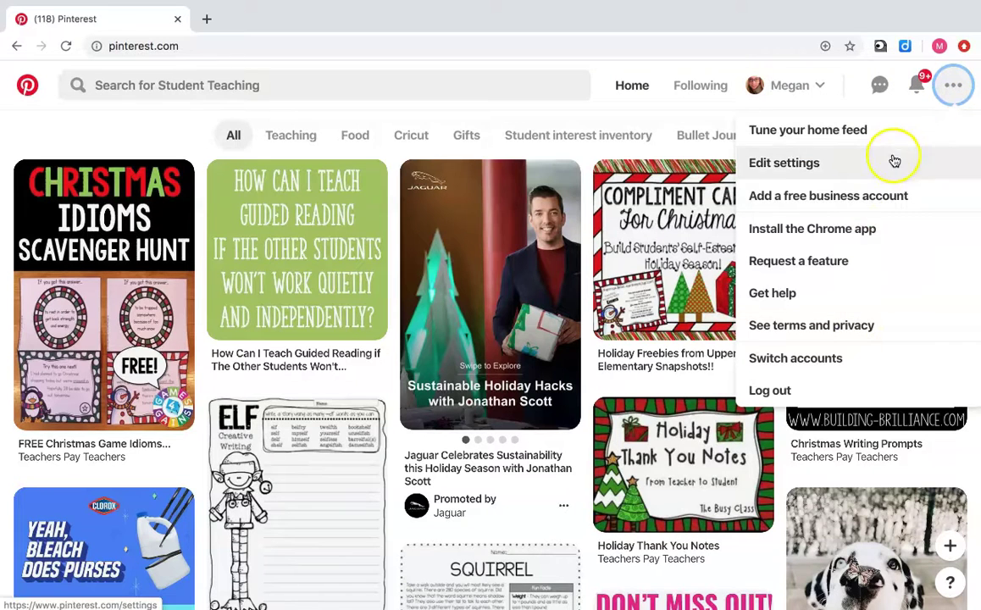
{"action": "left_click", "coordinate": [954, 92]}
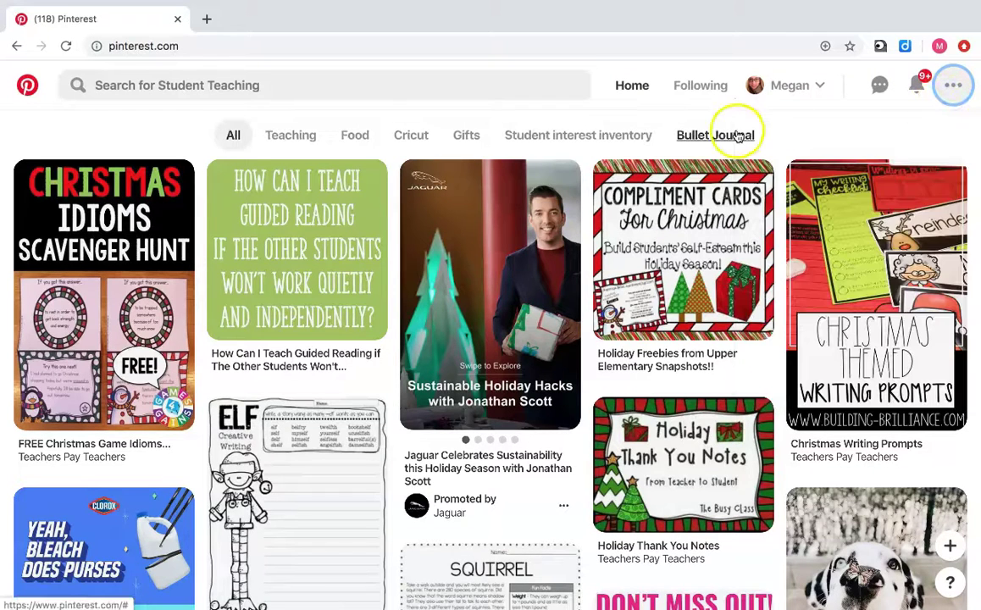
View the guided reading pin and its source article on learningattheprimarypond.com, and return to the home feed.
{"action": "mouse_move", "coordinate": [438, 196]}
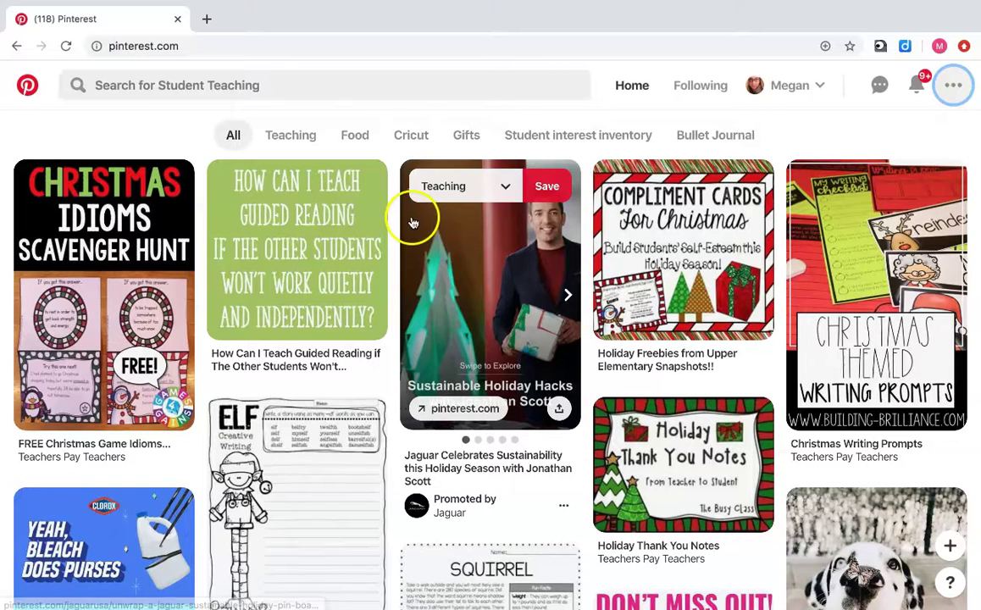
{"action": "mouse_move", "coordinate": [347, 256]}
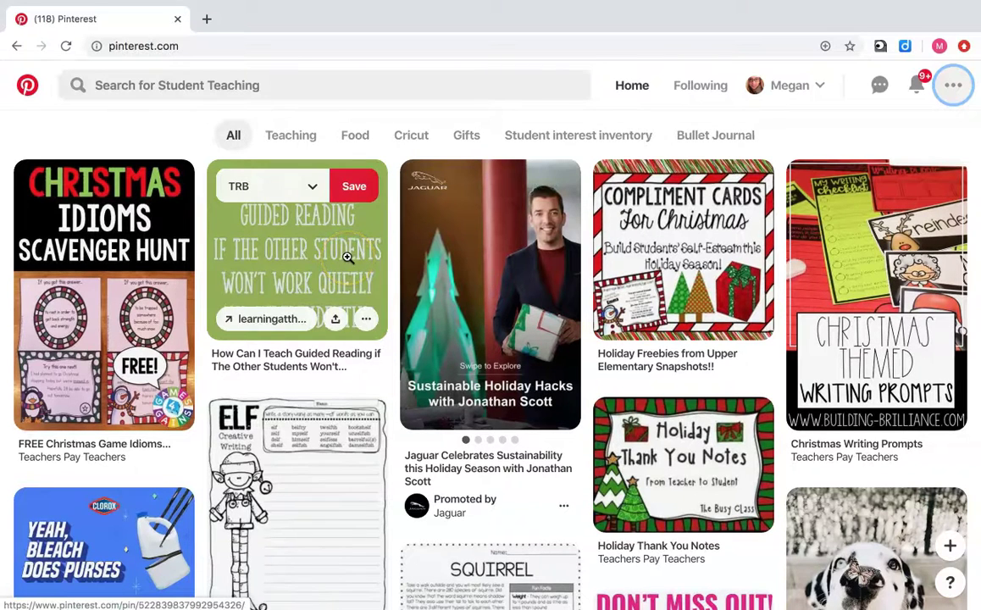
{"action": "left_click", "coordinate": [347, 257]}
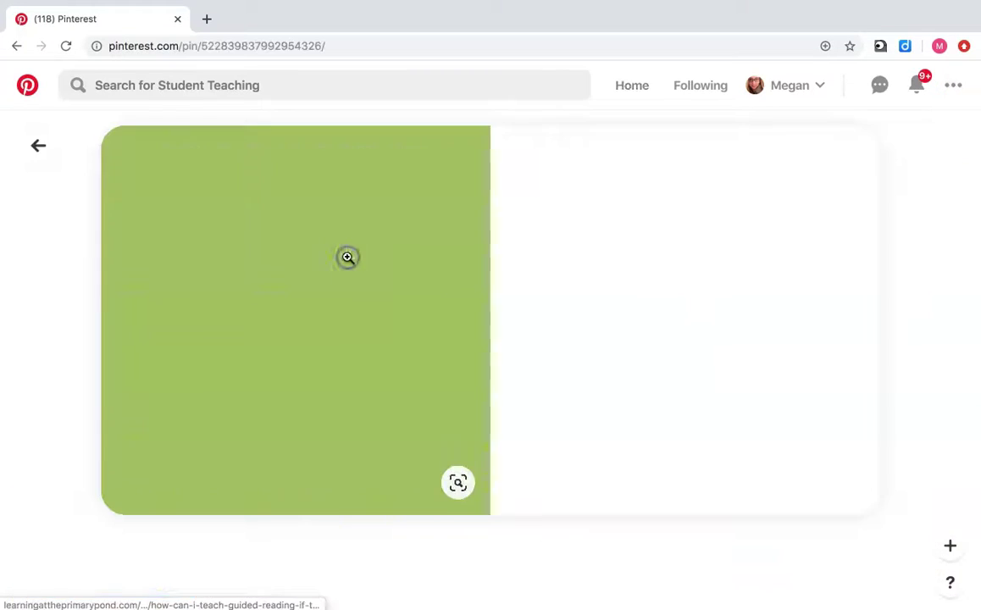
{"action": "left_click", "coordinate": [345, 290]}
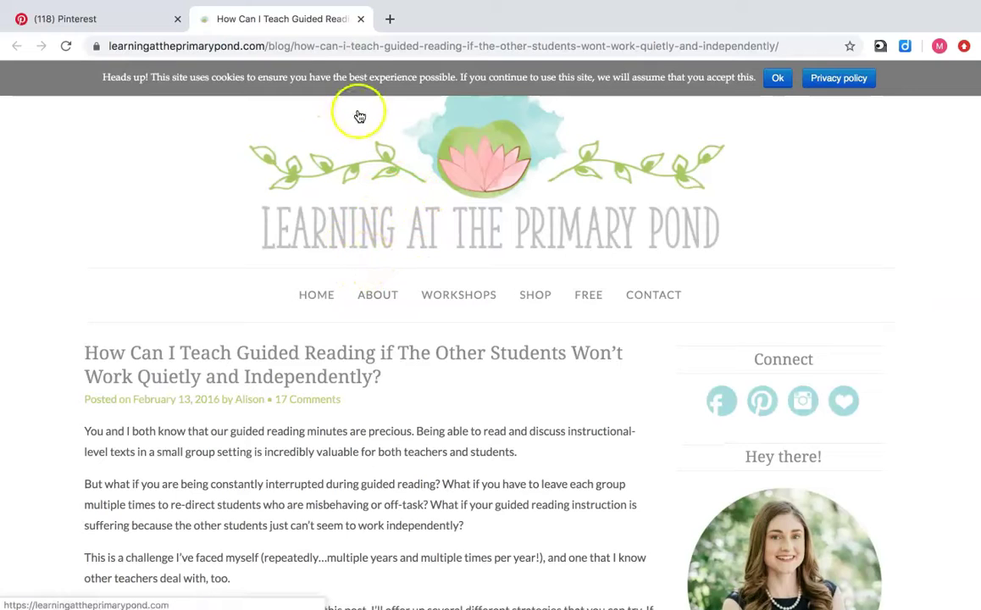
{"action": "left_click", "coordinate": [361, 18]}
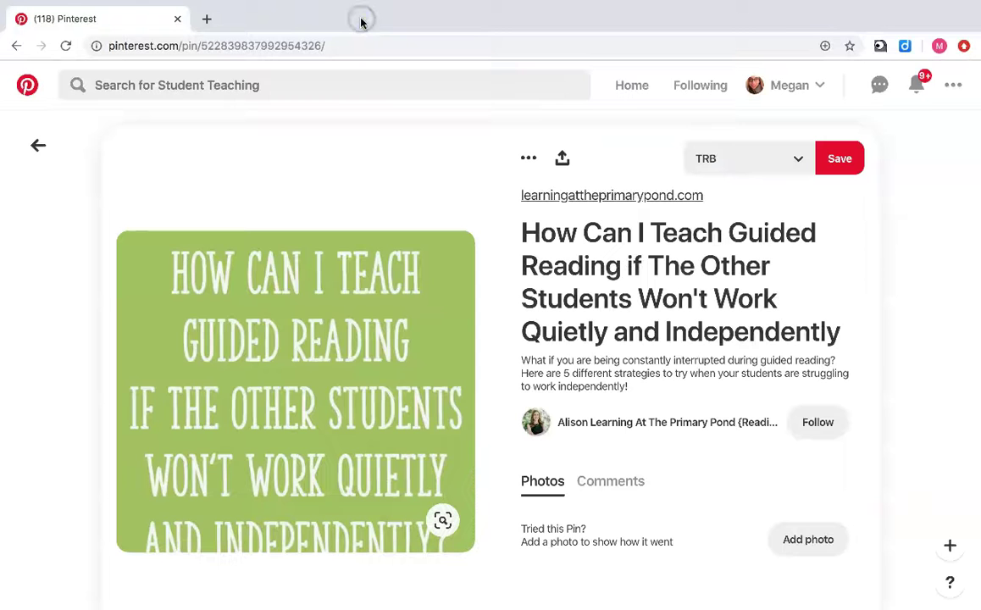
{"action": "left_click", "coordinate": [42, 148]}
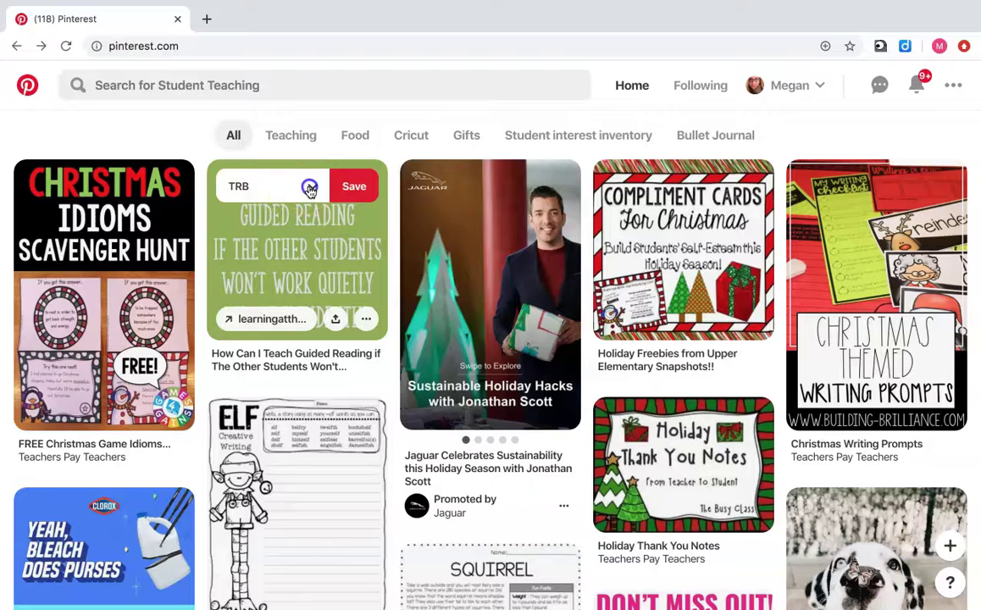
Look through the list of boards where the guided reading pin can be saved.
{"action": "left_click", "coordinate": [310, 189]}
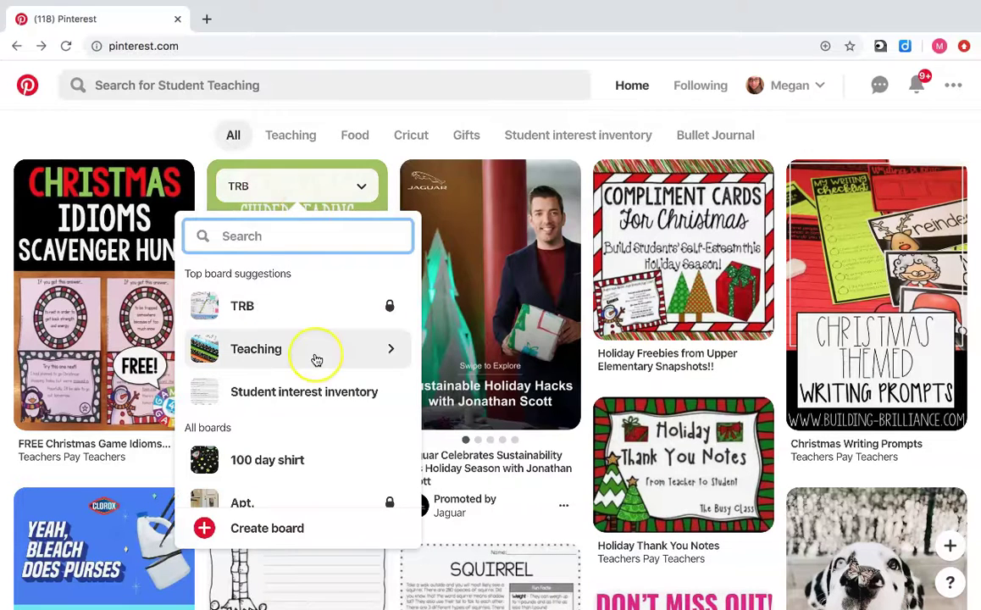
{"action": "scroll", "coordinate": [314, 359], "scroll_direction": "down", "scroll_amount": 5}
{"action": "scroll", "coordinate": [315, 360], "scroll_direction": "down", "scroll_amount": 10}
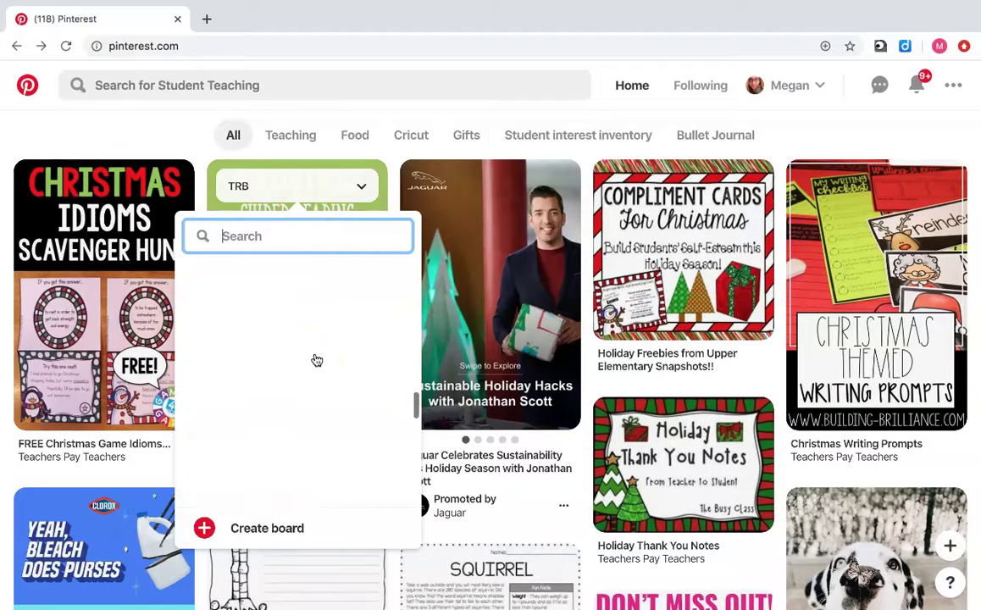
{"action": "scroll", "coordinate": [316, 360], "scroll_direction": "up", "scroll_amount": 15}
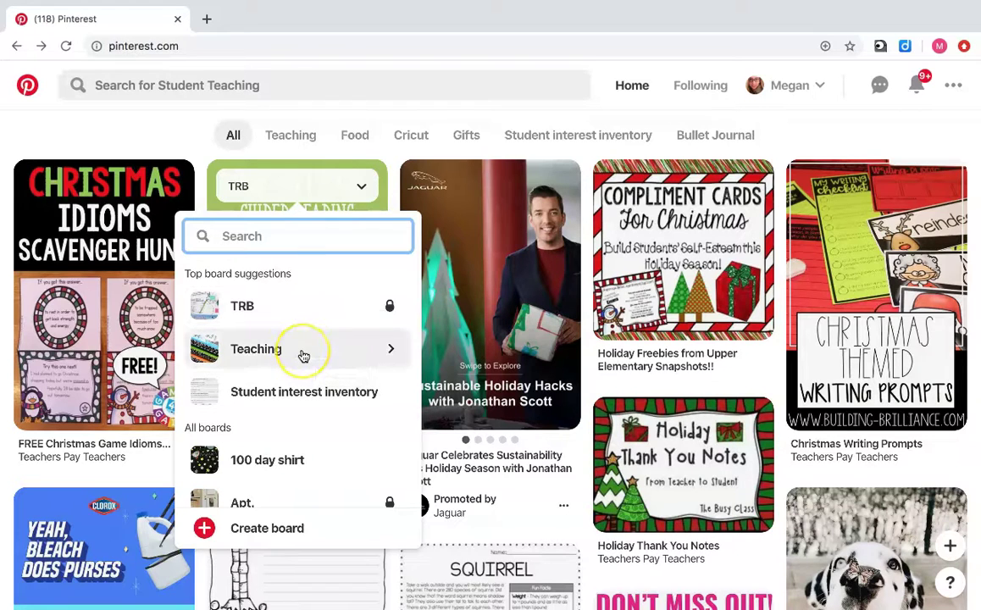
{"action": "scroll", "coordinate": [303, 356], "scroll_direction": "down", "scroll_amount": 5}
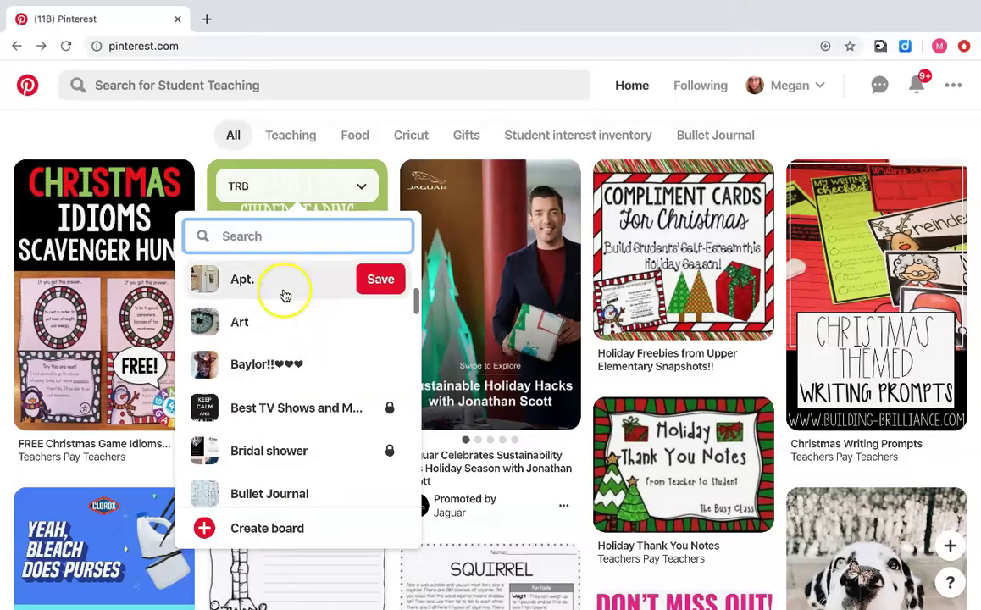
{"action": "scroll", "coordinate": [291, 360], "scroll_direction": "down", "scroll_amount": 2}
{"action": "scroll", "coordinate": [291, 360], "scroll_direction": "down", "scroll_amount": 2}
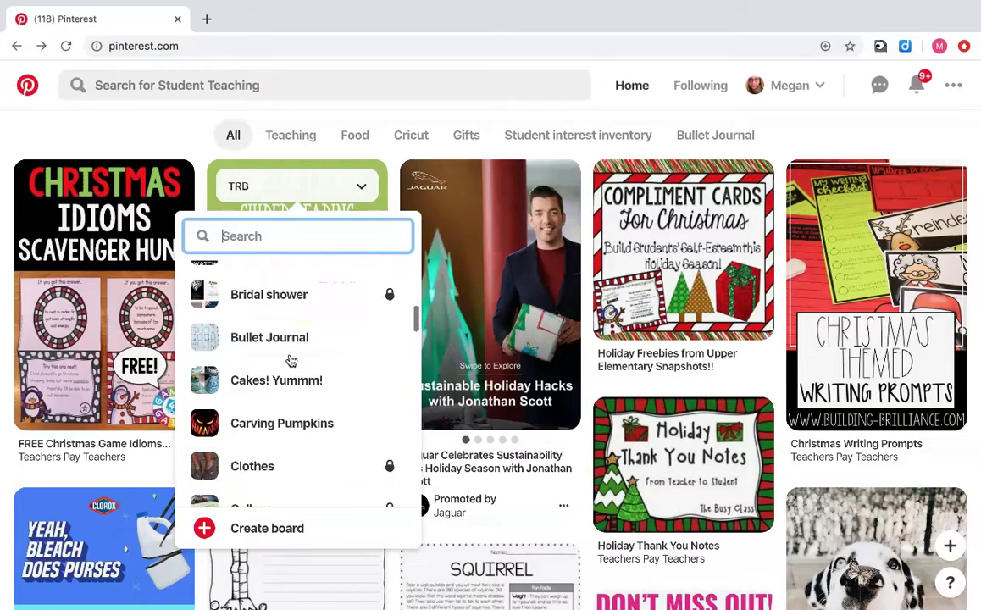
{"action": "scroll", "coordinate": [291, 360], "scroll_direction": "down", "scroll_amount": 2}
{"action": "scroll", "coordinate": [291, 360], "scroll_direction": "down", "scroll_amount": 2}
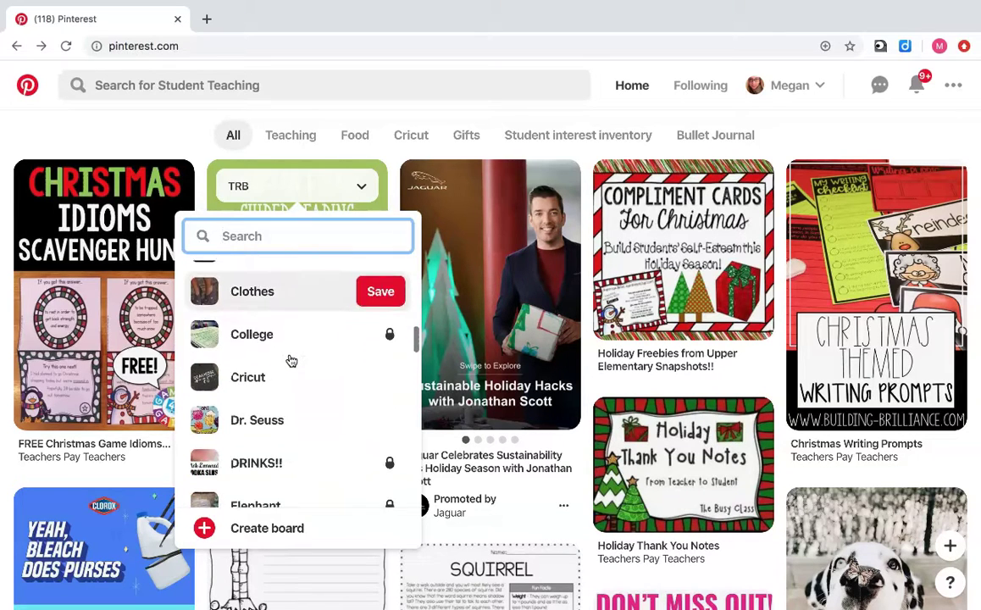
{"action": "scroll", "coordinate": [290, 360], "scroll_direction": "down", "scroll_amount": 2}
{"action": "scroll", "coordinate": [290, 360], "scroll_direction": "down", "scroll_amount": 2}
{"action": "scroll", "coordinate": [291, 360], "scroll_direction": "down", "scroll_amount": 3}
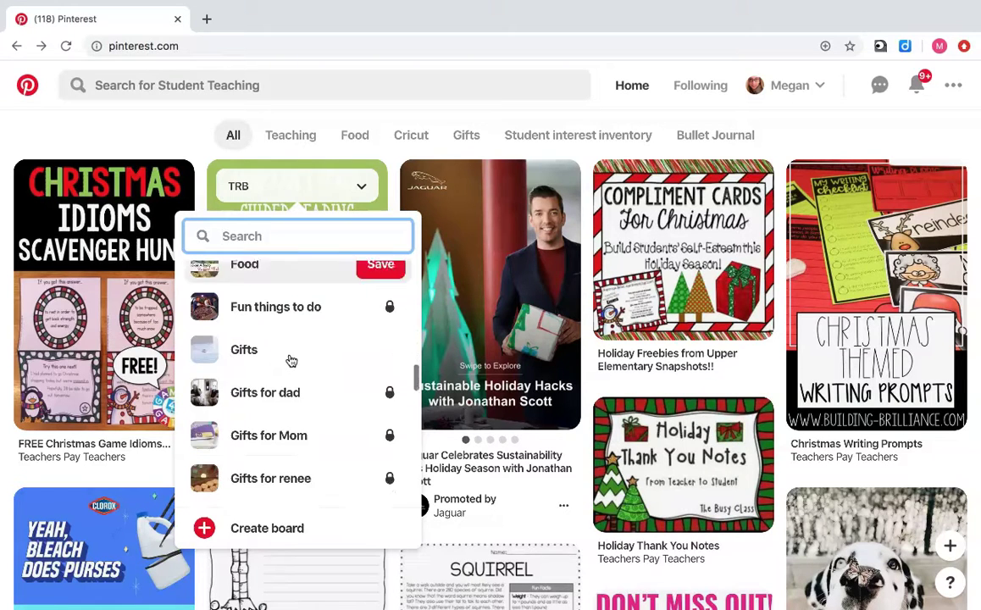
{"action": "scroll", "coordinate": [290, 360], "scroll_direction": "up", "scroll_amount": 6}
{"action": "scroll", "coordinate": [290, 360], "scroll_direction": "up", "scroll_amount": 5}
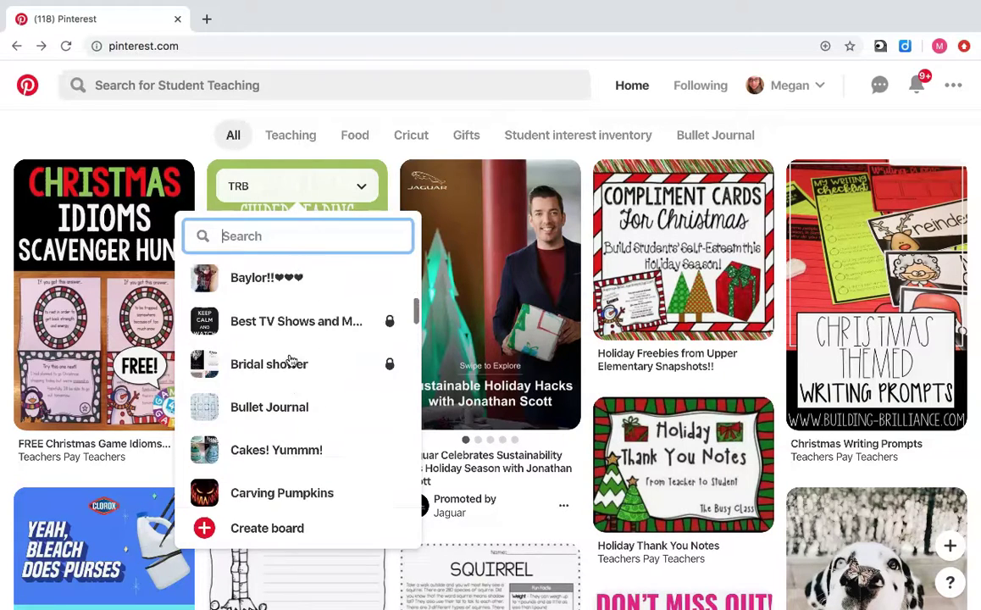
Review the name, secret and collaborator options for creating a new board for the guided reading pin, and cancel without creating it.
{"action": "left_click", "coordinate": [231, 530]}
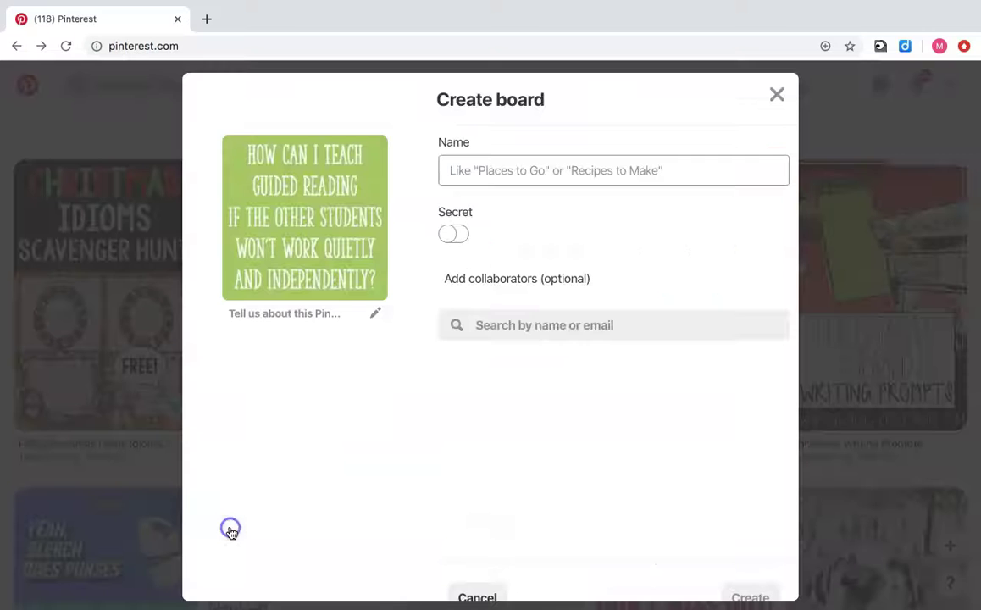
{"action": "left_click", "coordinate": [513, 179]}
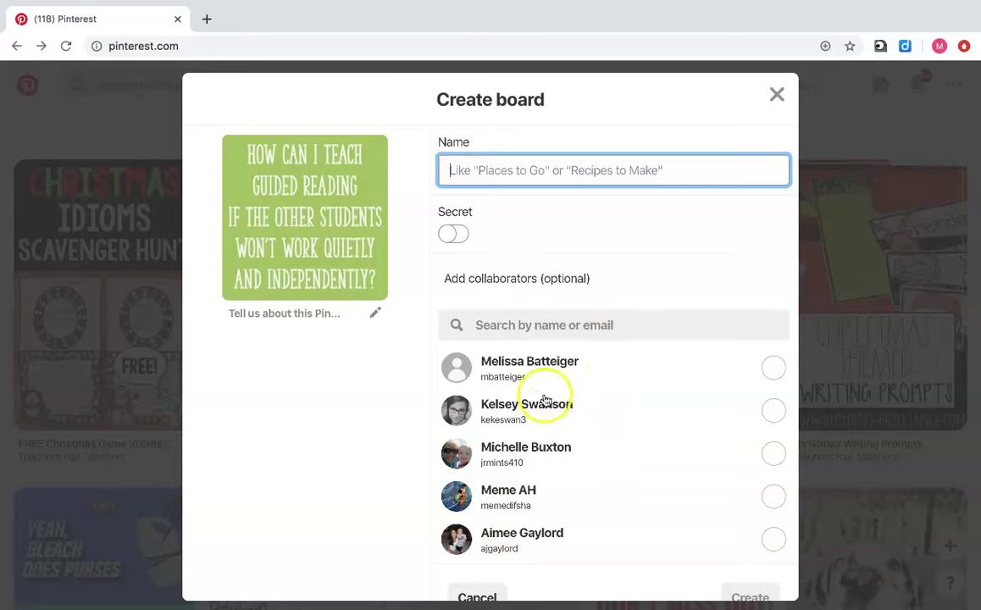
{"action": "scroll", "coordinate": [597, 258], "scroll_direction": "down", "scroll_amount": 1}
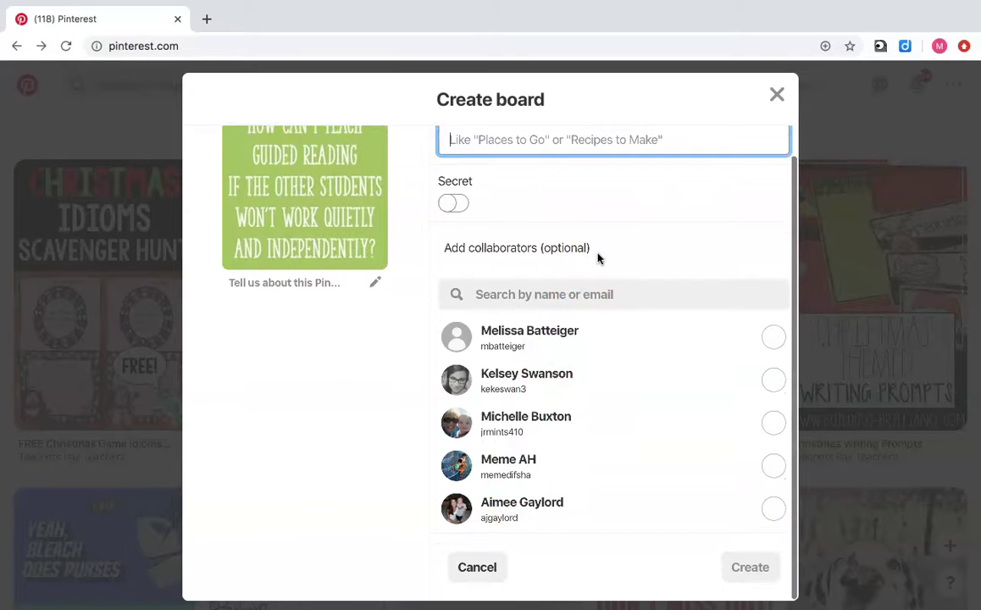
{"action": "left_click", "coordinate": [458, 567]}
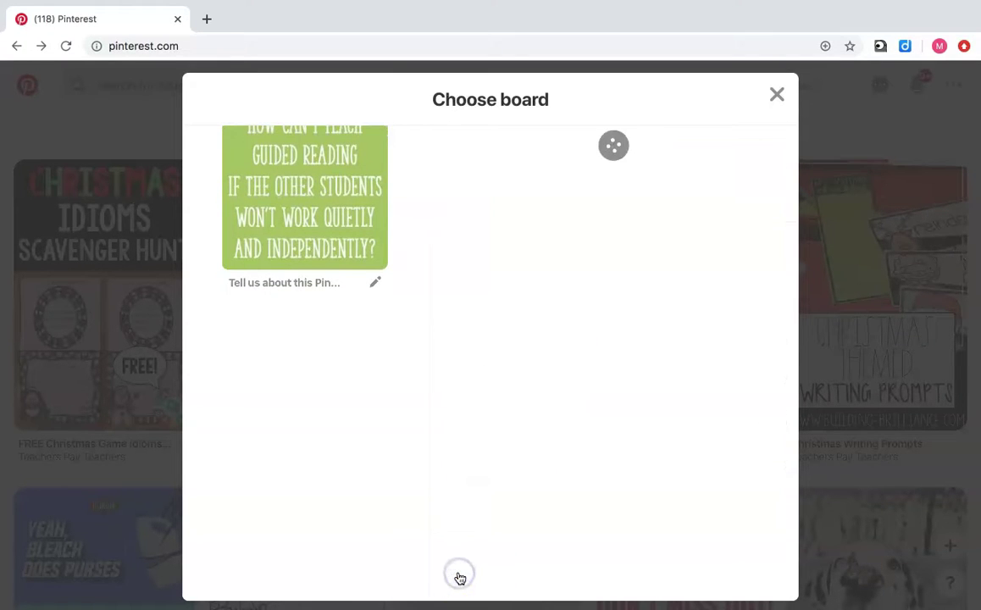
{"action": "left_click", "coordinate": [776, 100]}
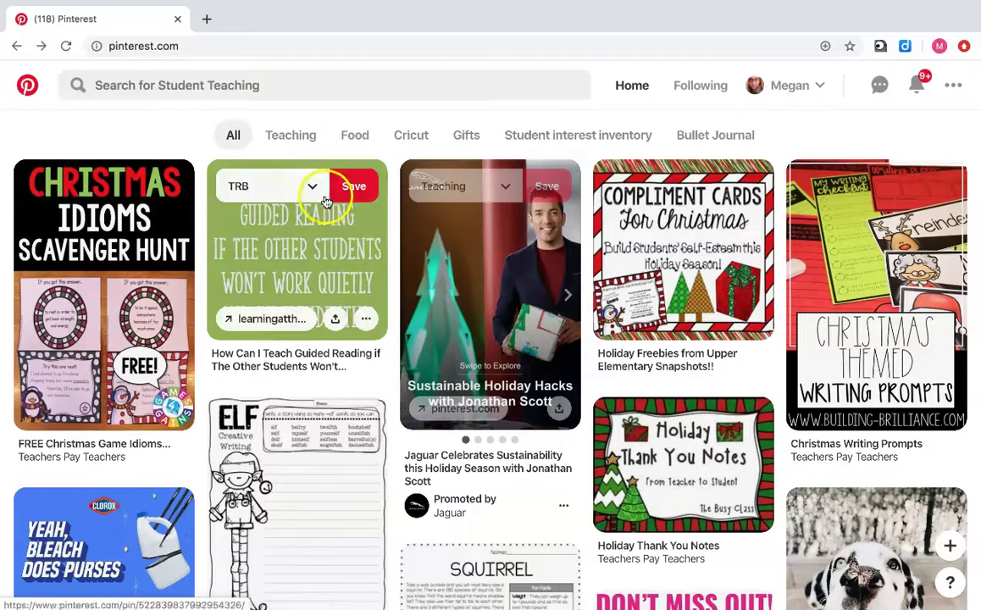
Look at the sections of the Teaching board as places to save the guided reading pin, and return to the board list.
{"action": "left_click", "coordinate": [319, 194]}
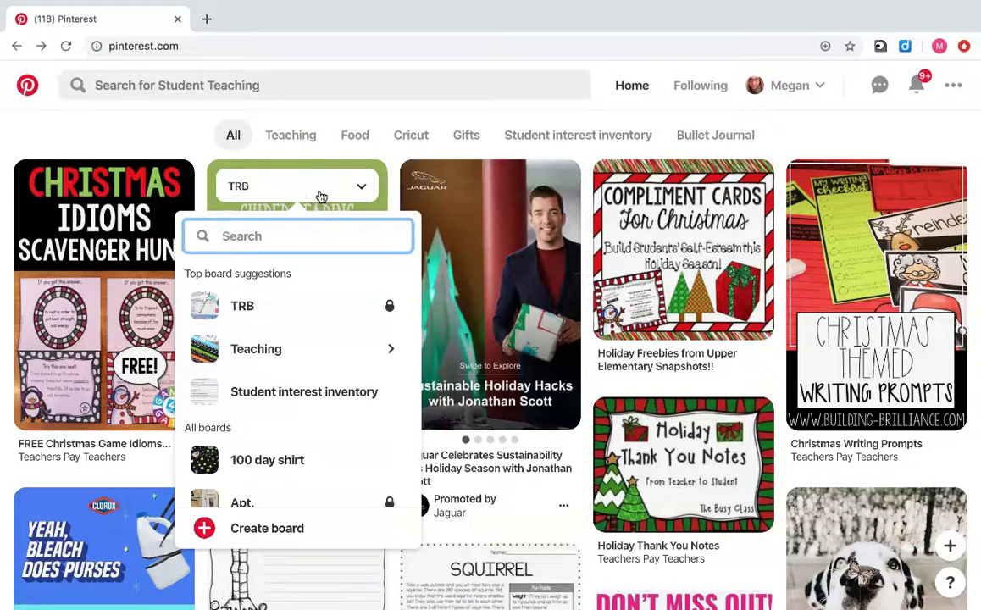
{"action": "left_click", "coordinate": [284, 350]}
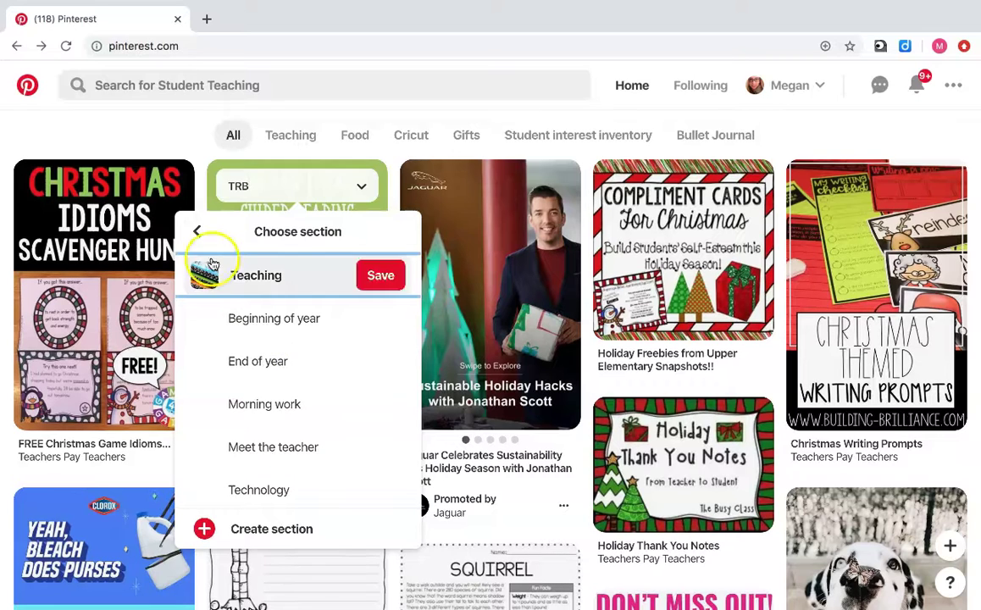
{"action": "left_click", "coordinate": [196, 232]}
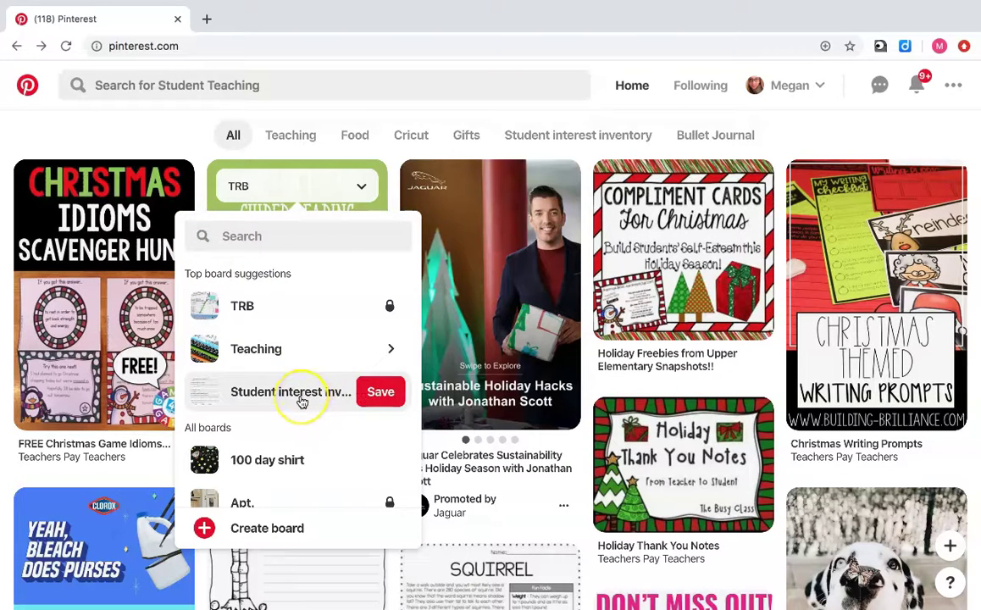
Save the guided reading pin to the Apt. board.
{"action": "scroll", "coordinate": [301, 400], "scroll_direction": "down", "scroll_amount": 2}
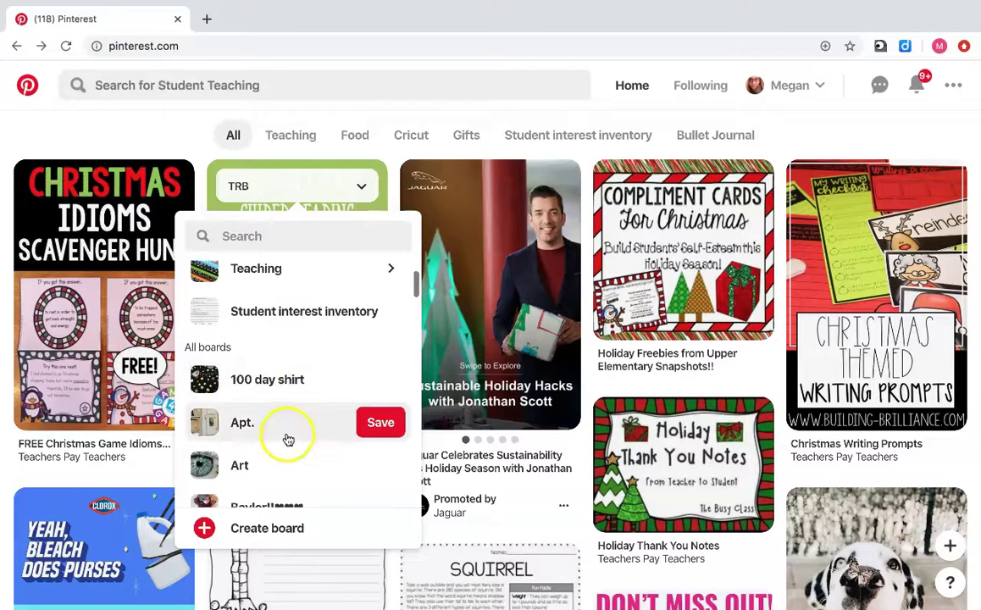
{"action": "scroll", "coordinate": [285, 435], "scroll_direction": "down", "scroll_amount": 2}
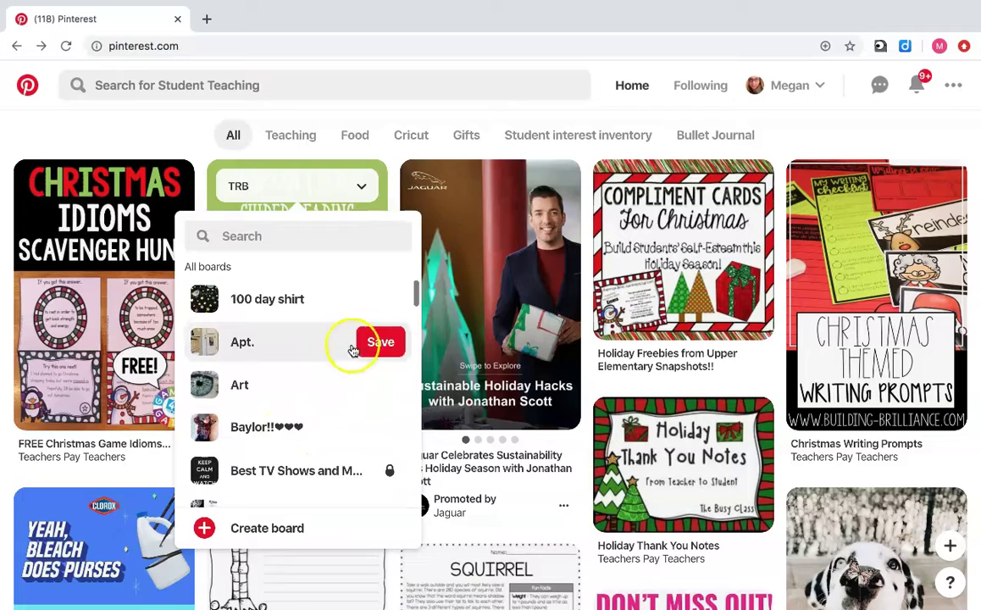
{"action": "left_click", "coordinate": [376, 344]}
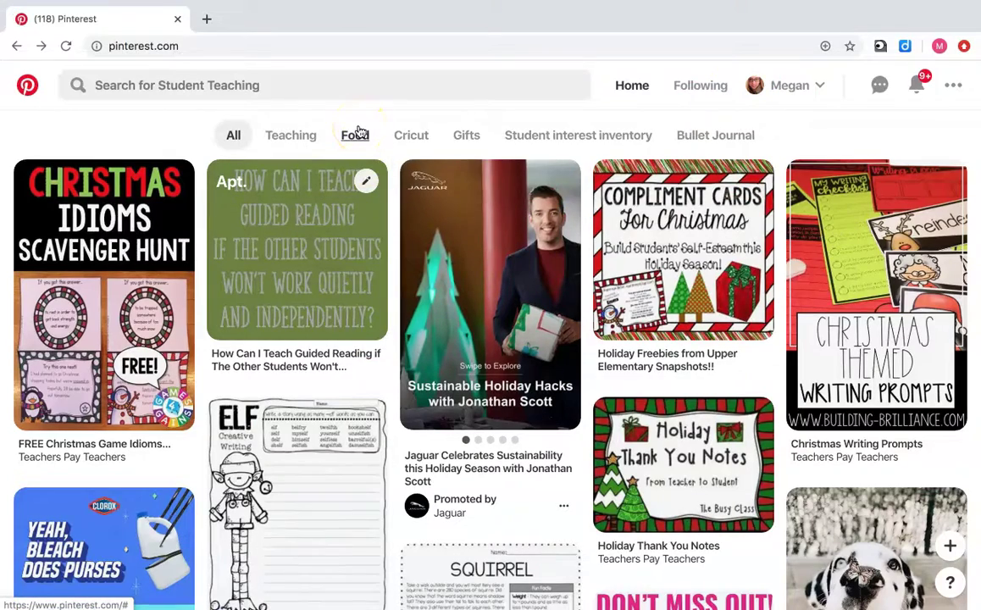
Look through the sharing options and suggested recipients for the guided reading pin, and return to the home feed without sharing.
{"action": "scroll", "coordinate": [357, 131], "scroll_direction": "down", "scroll_amount": 6}
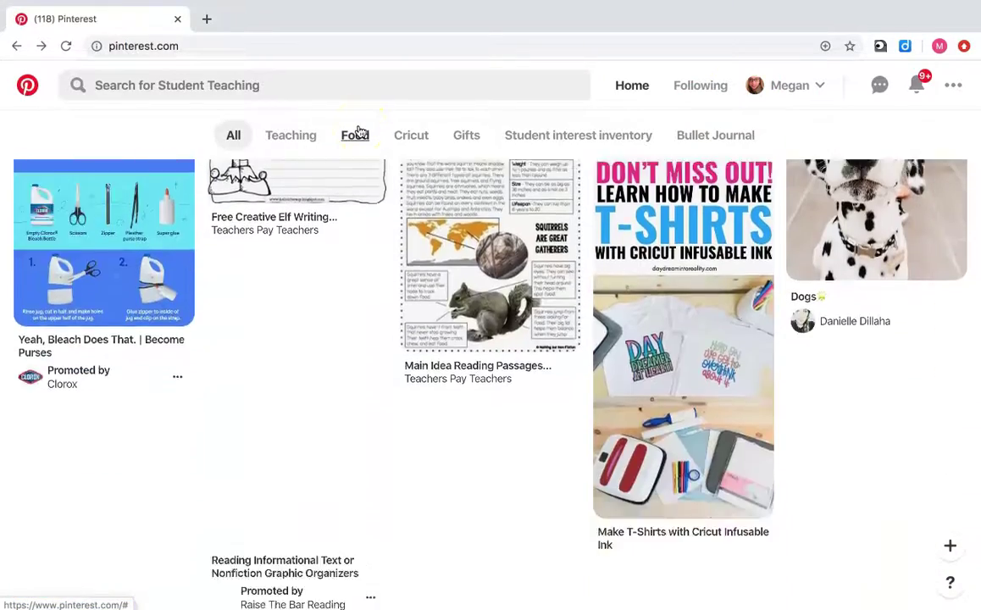
{"action": "scroll", "coordinate": [356, 131], "scroll_direction": "up", "scroll_amount": 6}
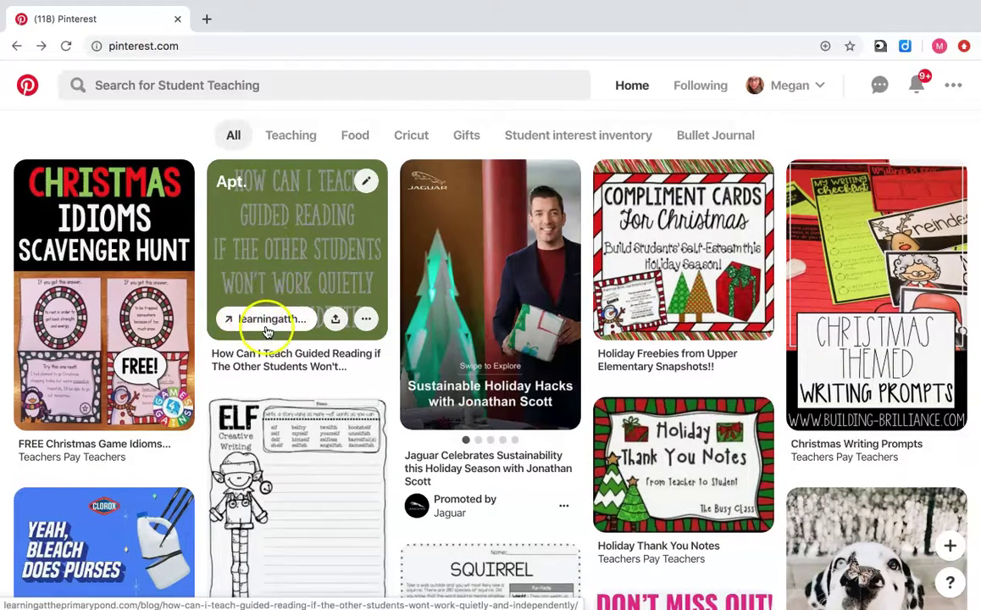
{"action": "left_click", "coordinate": [336, 319]}
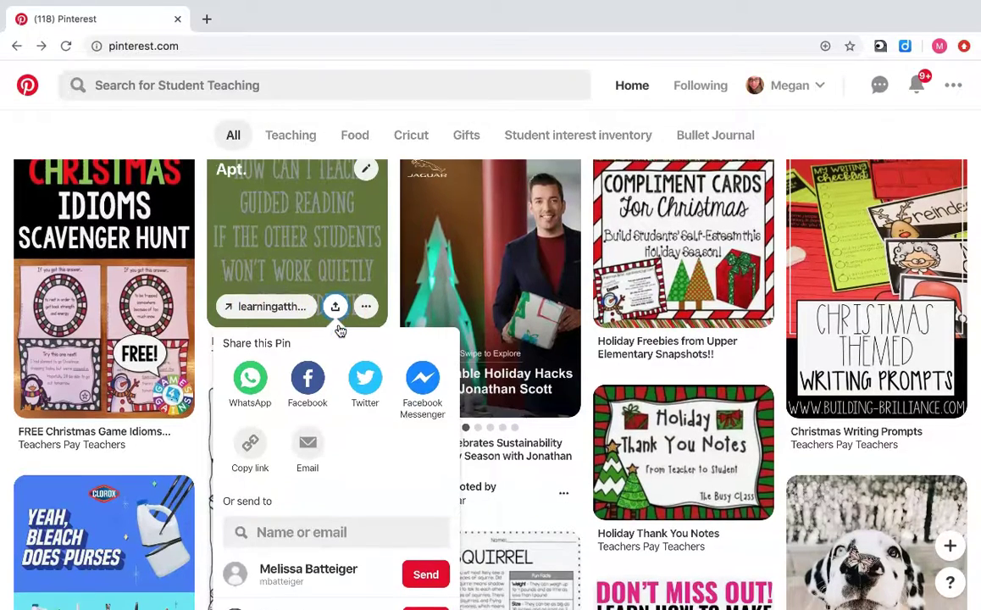
{"action": "scroll", "coordinate": [337, 329], "scroll_direction": "down", "scroll_amount": 1}
{"action": "scroll", "coordinate": [347, 279], "scroll_direction": "up", "scroll_amount": 1}
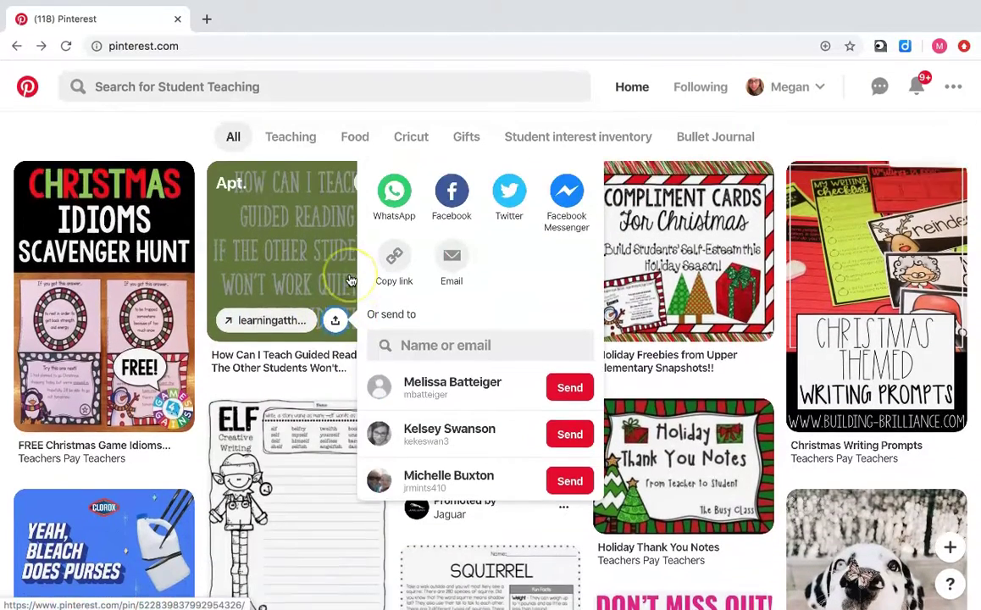
{"action": "scroll", "coordinate": [440, 449], "scroll_direction": "down", "scroll_amount": 3}
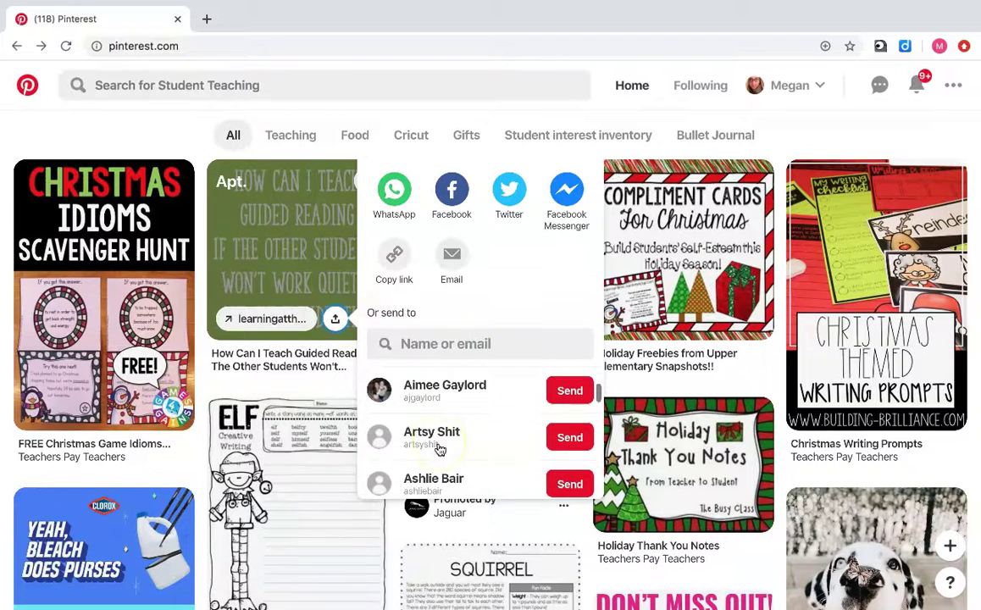
{"action": "scroll", "coordinate": [440, 449], "scroll_direction": "up", "scroll_amount": 3}
{"action": "left_click", "coordinate": [314, 252]}
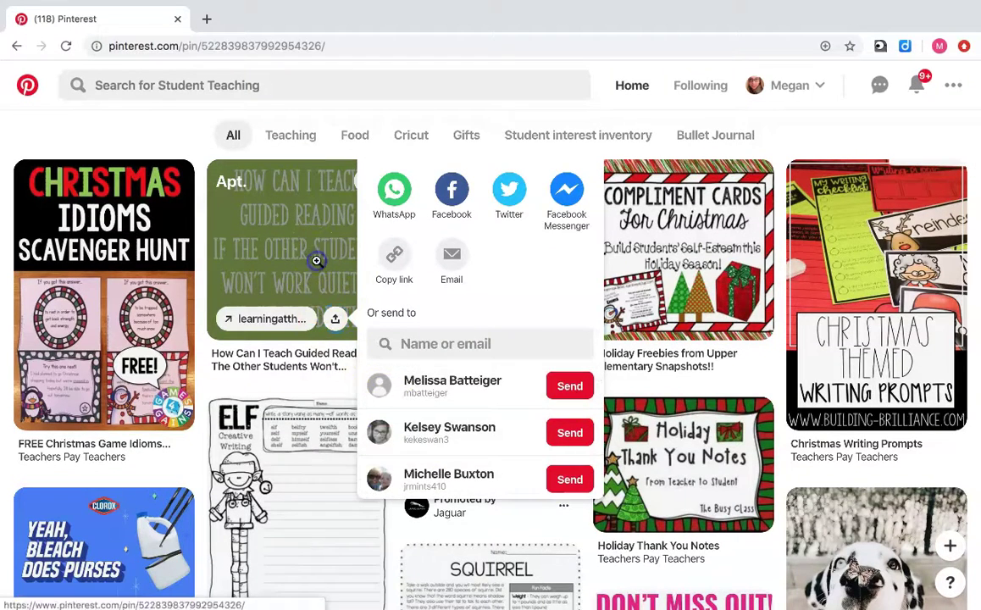
{"action": "left_click", "coordinate": [38, 144]}
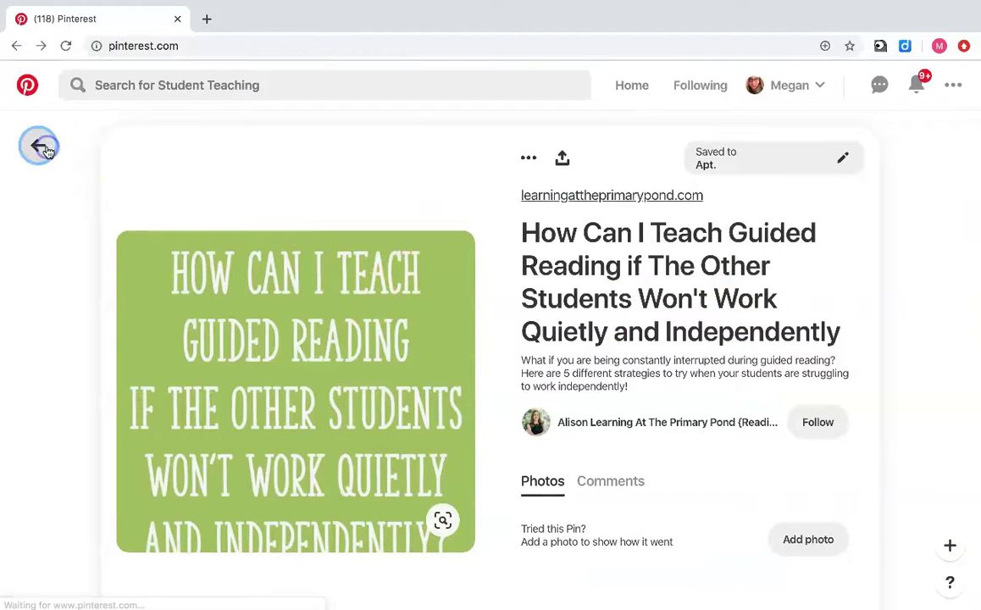
View the guided reading pin's additional options for hiding, downloading and reporting, and close them.
{"action": "left_click", "coordinate": [367, 318]}
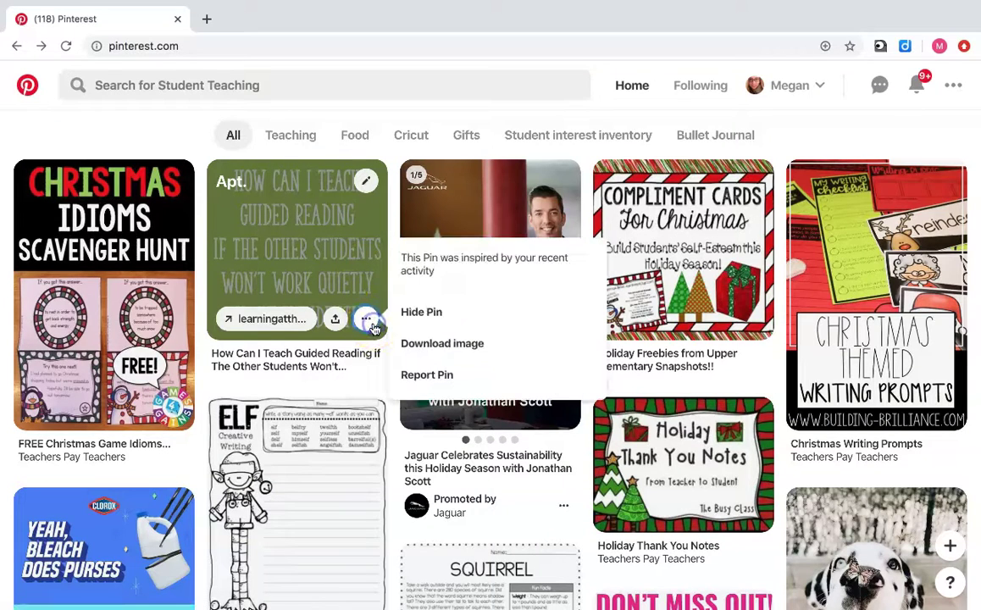
{"action": "left_click", "coordinate": [422, 310]}
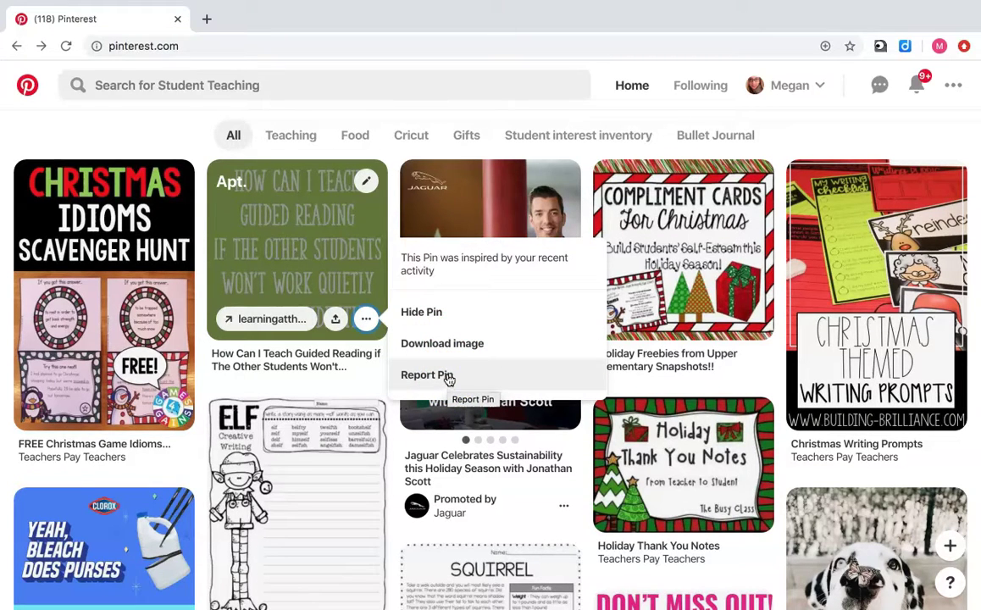
{"action": "left_click", "coordinate": [387, 154]}
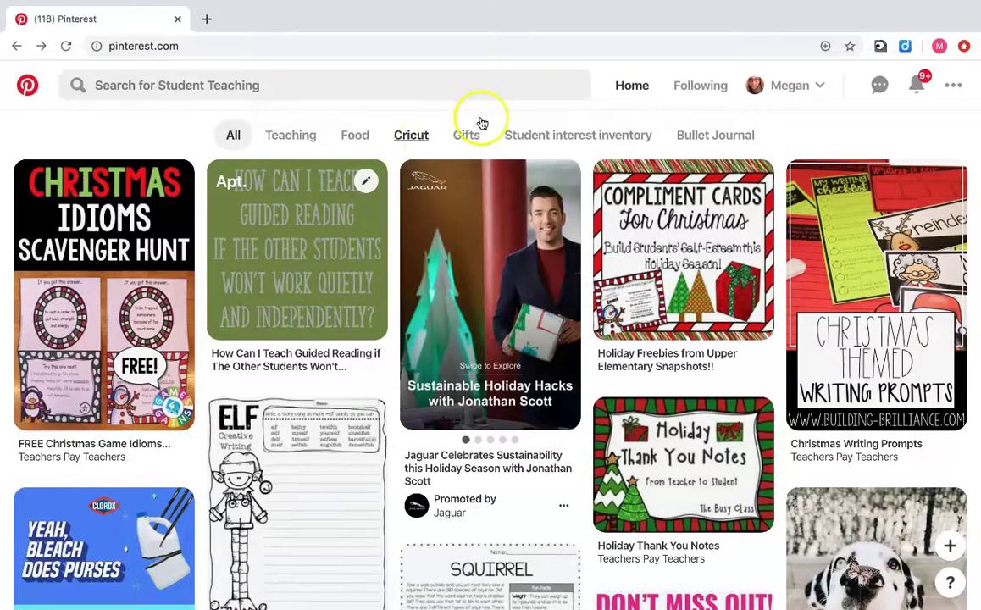
Open the current account's own profile page and look over its saved boards.
{"action": "left_click", "coordinate": [803, 97]}
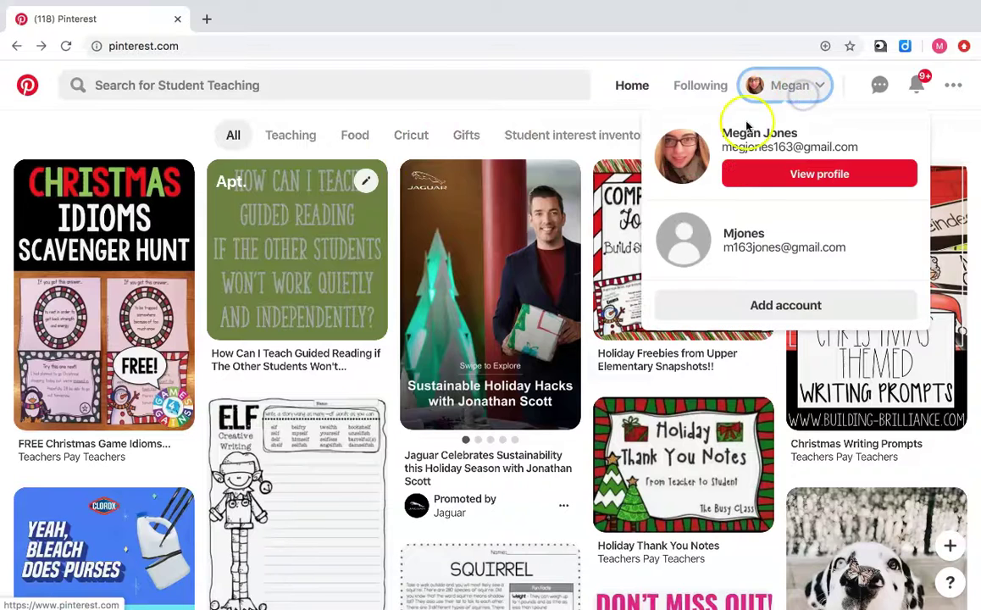
{"action": "left_click", "coordinate": [711, 127]}
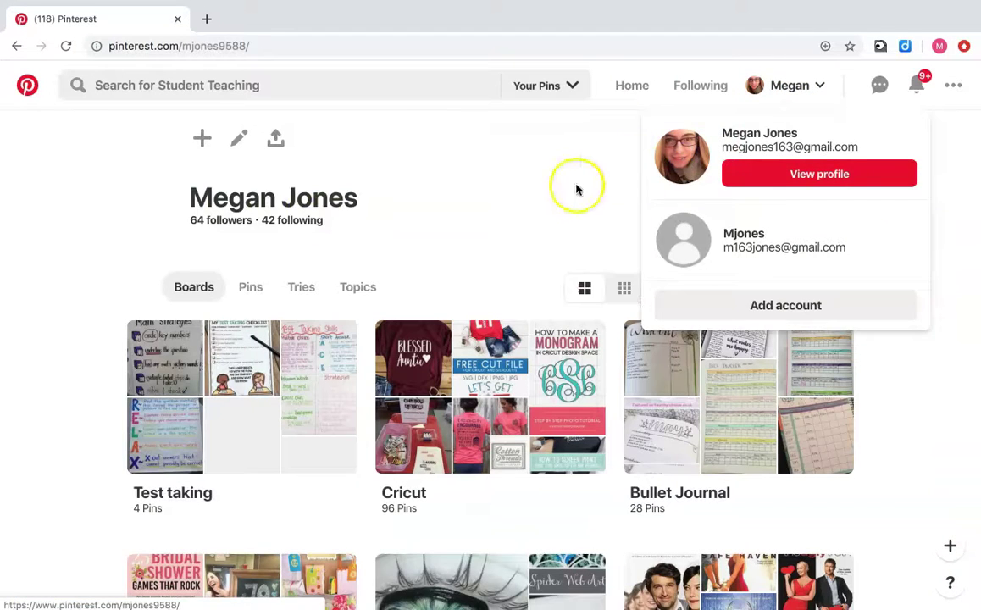
{"action": "left_click", "coordinate": [566, 191]}
{"action": "scroll", "coordinate": [566, 191], "scroll_direction": "down", "scroll_amount": 3}
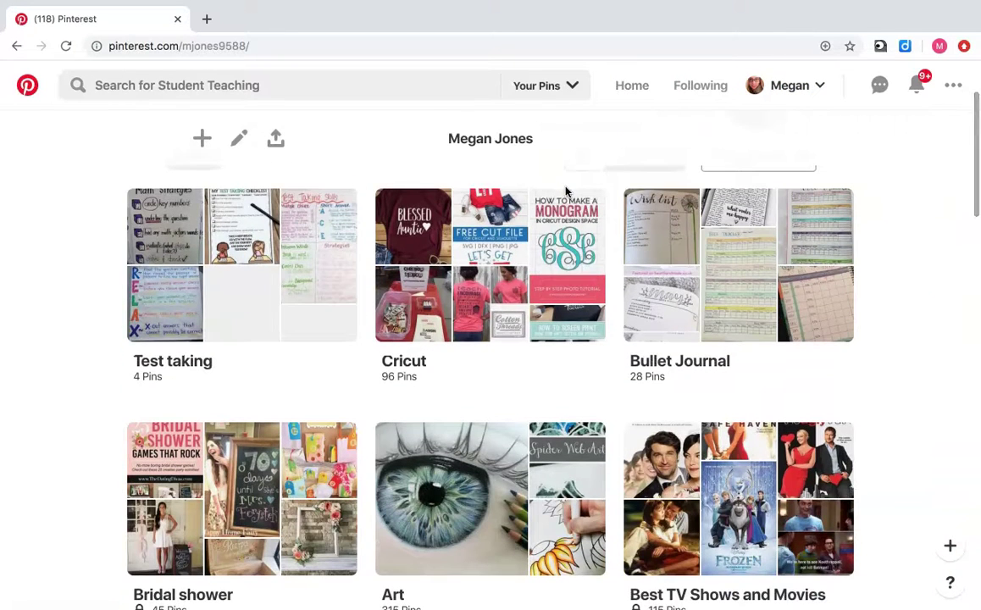
{"action": "scroll", "coordinate": [915, 358], "scroll_direction": "up", "scroll_amount": 3}
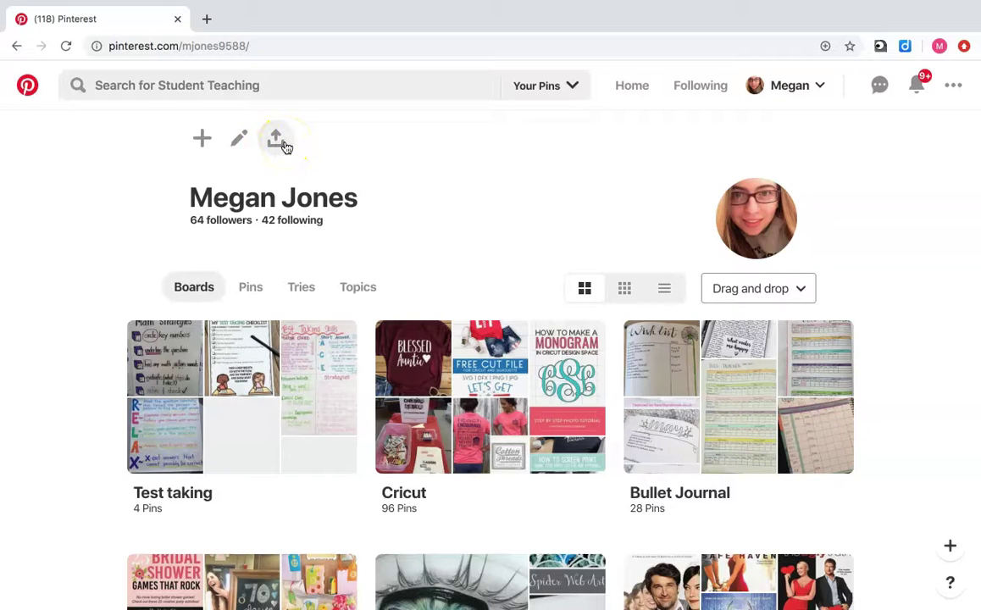
Compare the profile's board layouts by showing the boards as a compact grid and a list, and restore the large grid.
{"action": "scroll", "coordinate": [413, 225], "scroll_direction": "down", "scroll_amount": 1}
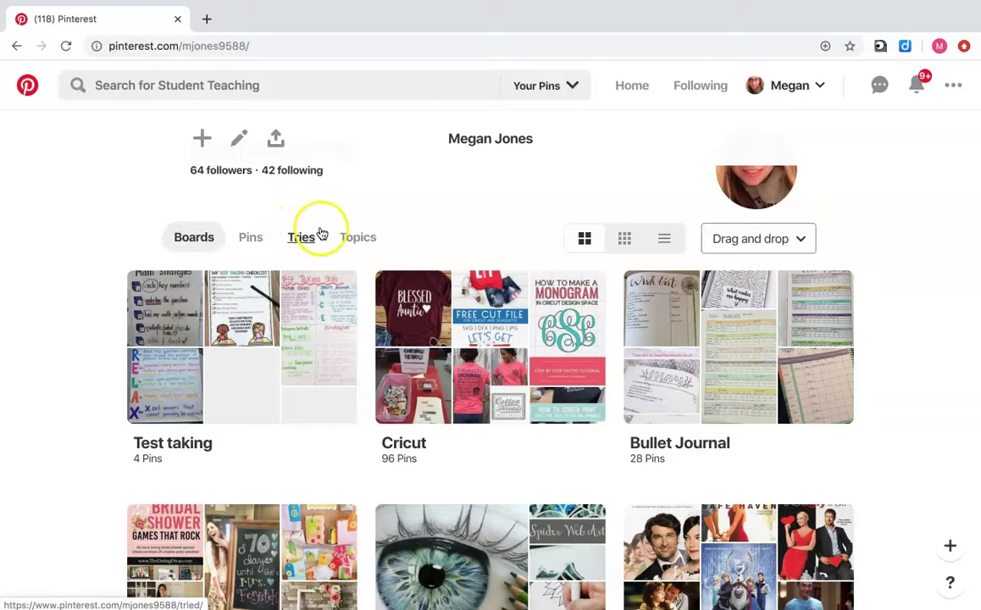
{"action": "left_click", "coordinate": [637, 241]}
{"action": "left_click", "coordinate": [665, 243]}
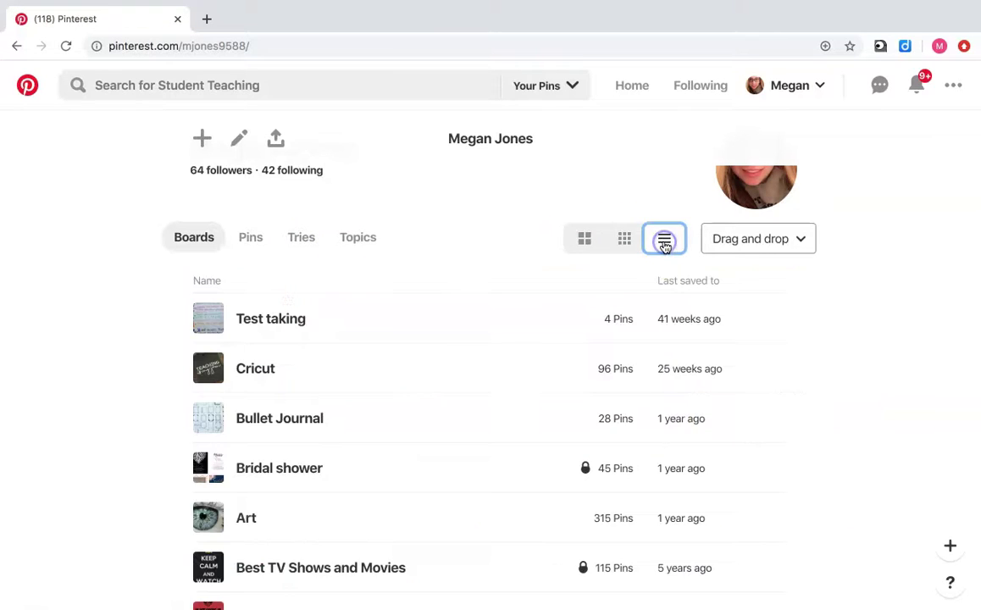
{"action": "left_click", "coordinate": [585, 240]}
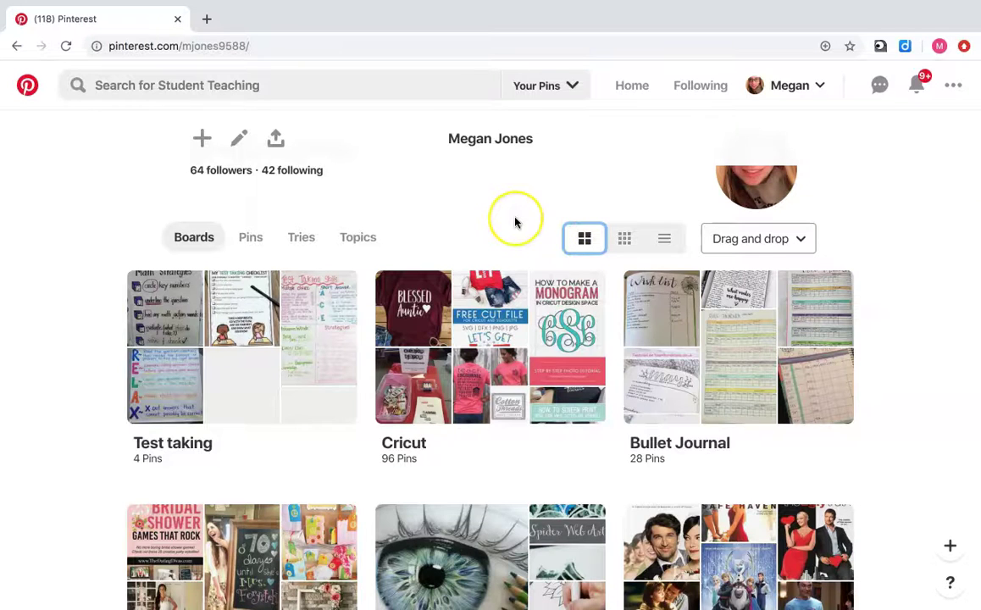
Examine the edit settings of the Cricut board, from name and description to collaborators, and close them without changes.
{"action": "scroll", "coordinate": [514, 222], "scroll_direction": "down", "scroll_amount": 3}
{"action": "scroll", "coordinate": [514, 222], "scroll_direction": "down", "scroll_amount": 4}
{"action": "scroll", "coordinate": [504, 502], "scroll_direction": "up", "scroll_amount": 8}
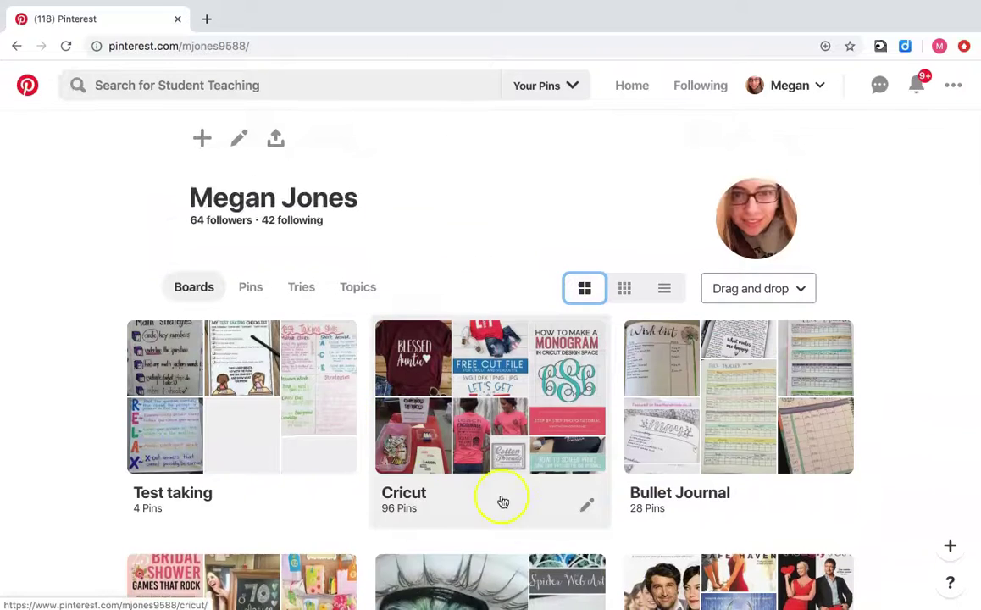
{"action": "left_click", "coordinate": [580, 506]}
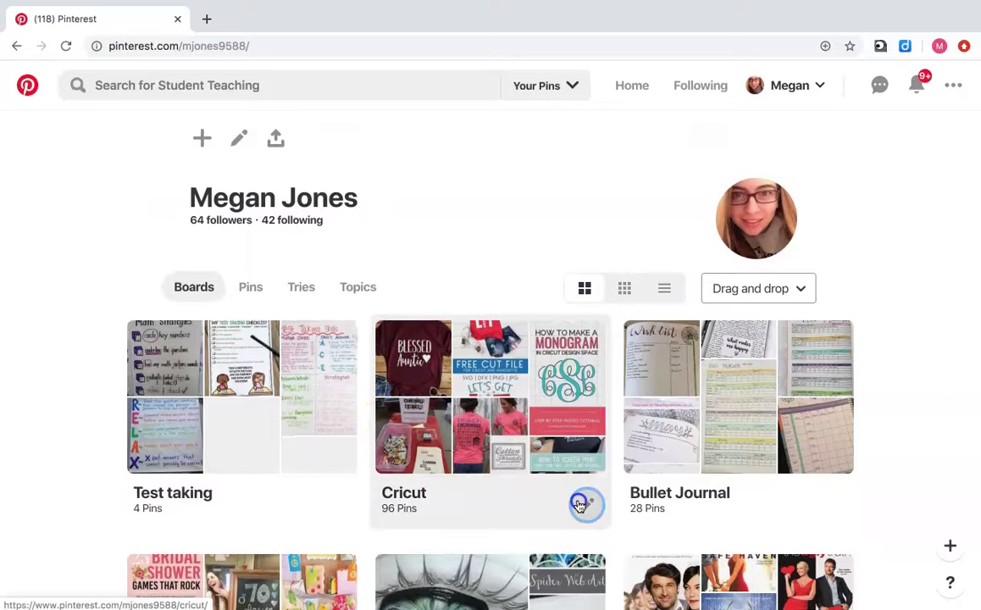
{"action": "scroll", "coordinate": [580, 507], "scroll_direction": "down", "scroll_amount": 2}
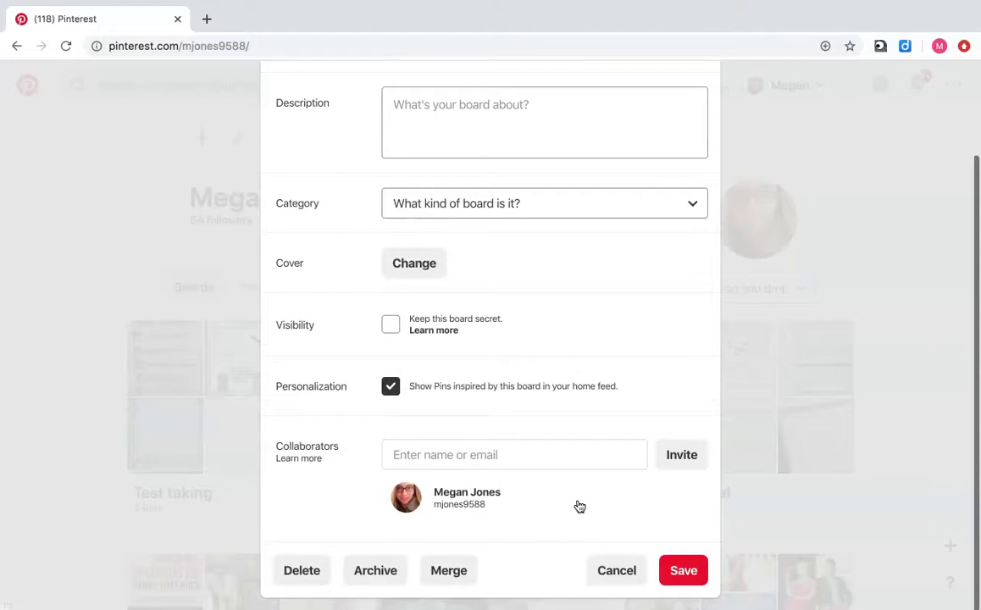
{"action": "scroll", "coordinate": [580, 507], "scroll_direction": "up", "scroll_amount": 2}
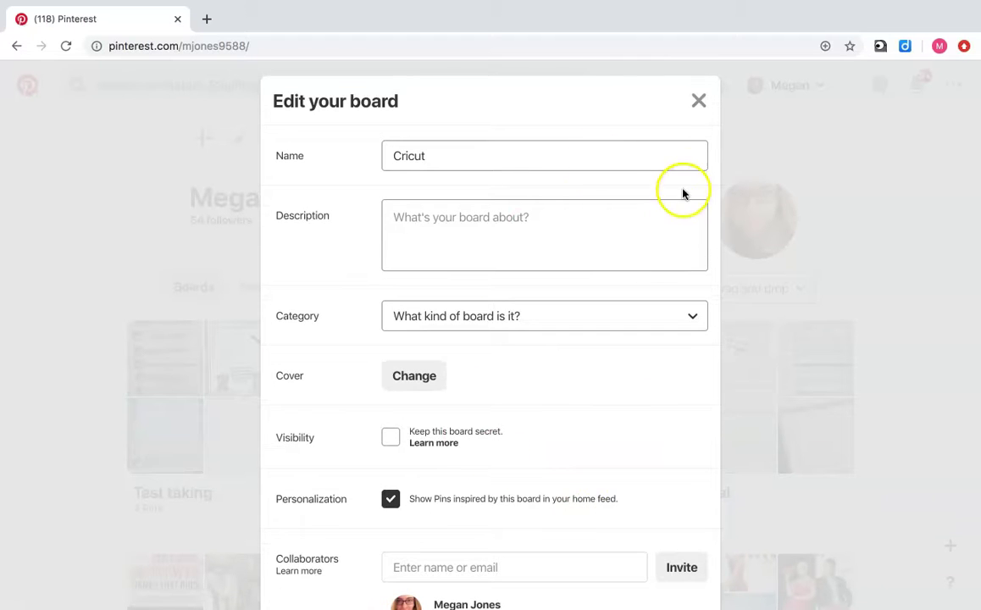
{"action": "left_click", "coordinate": [703, 102]}
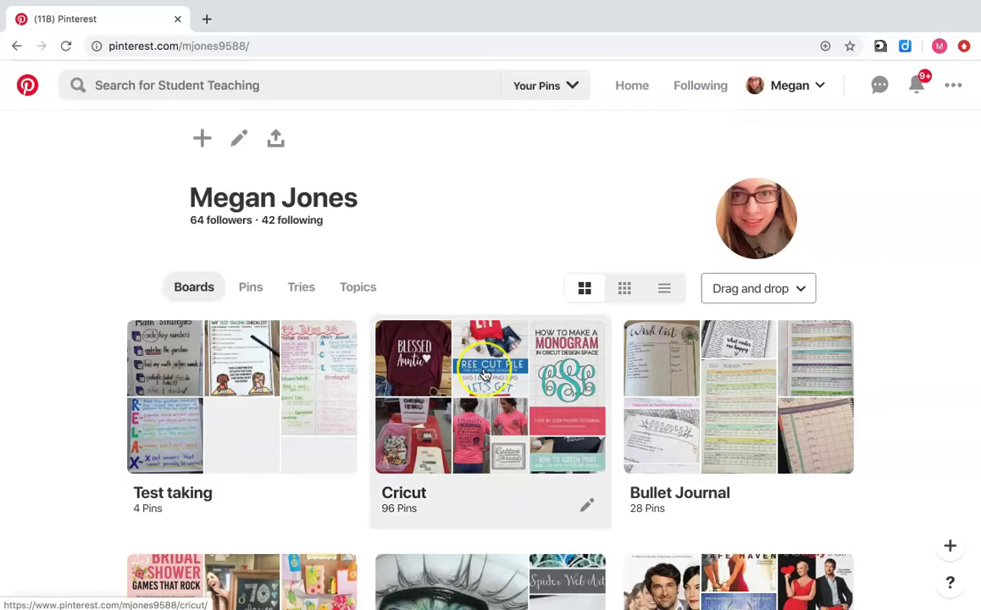
Browse the profile's saved boards down to the teaching-related ones and open the Teaching board.
{"action": "scroll", "coordinate": [484, 374], "scroll_direction": "down", "scroll_amount": 3}
{"action": "scroll", "coordinate": [484, 375], "scroll_direction": "down", "scroll_amount": 4}
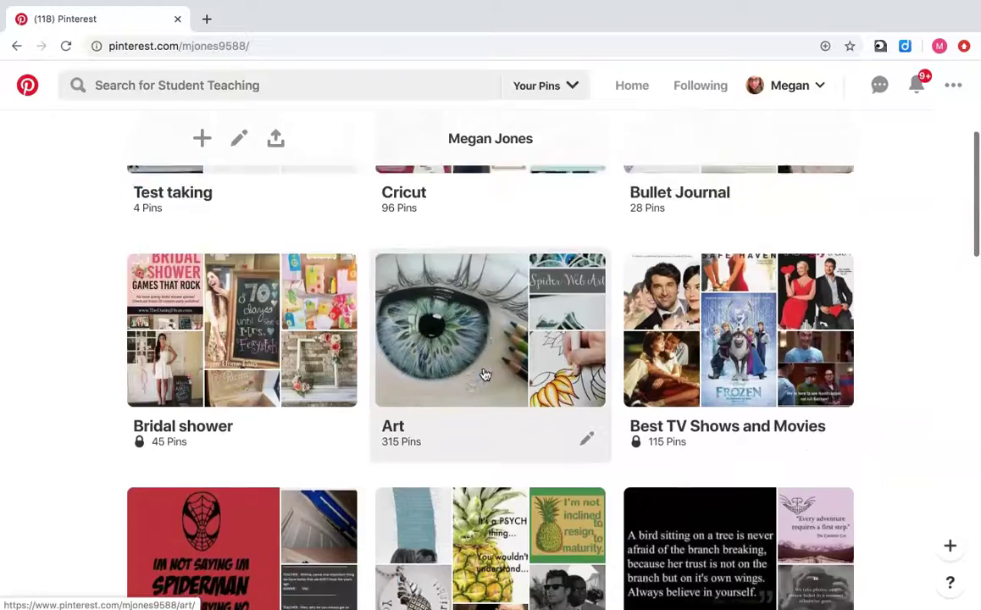
{"action": "scroll", "coordinate": [484, 374], "scroll_direction": "down", "scroll_amount": 3}
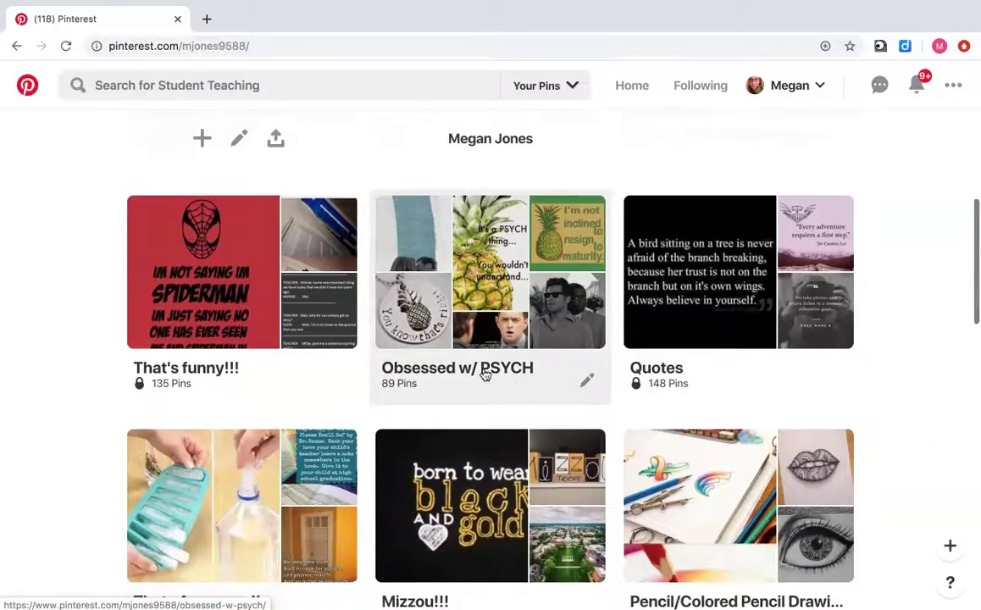
{"action": "scroll", "coordinate": [484, 374], "scroll_direction": "down", "scroll_amount": 8}
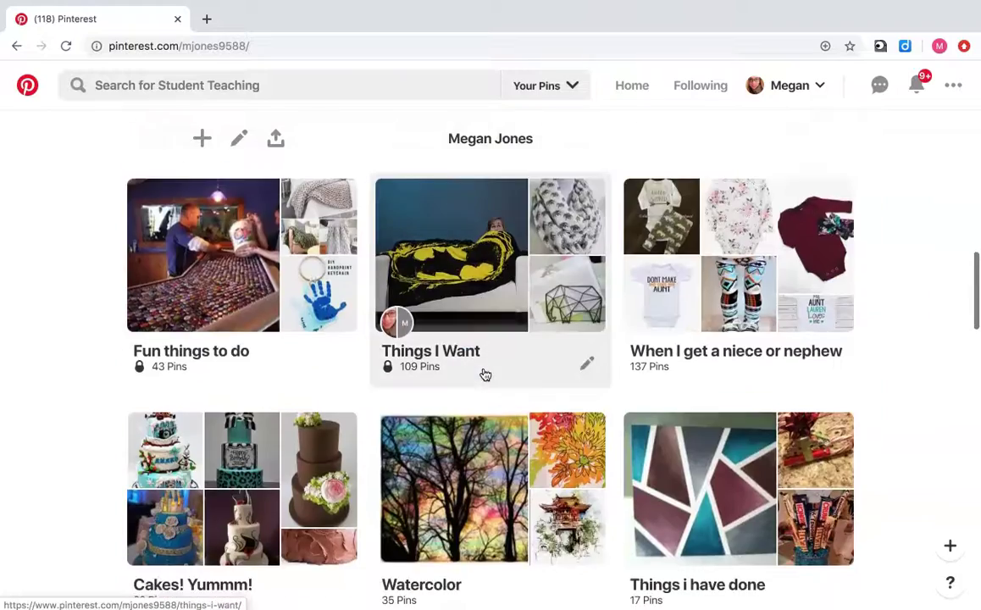
{"action": "scroll", "coordinate": [485, 375], "scroll_direction": "down", "scroll_amount": 5}
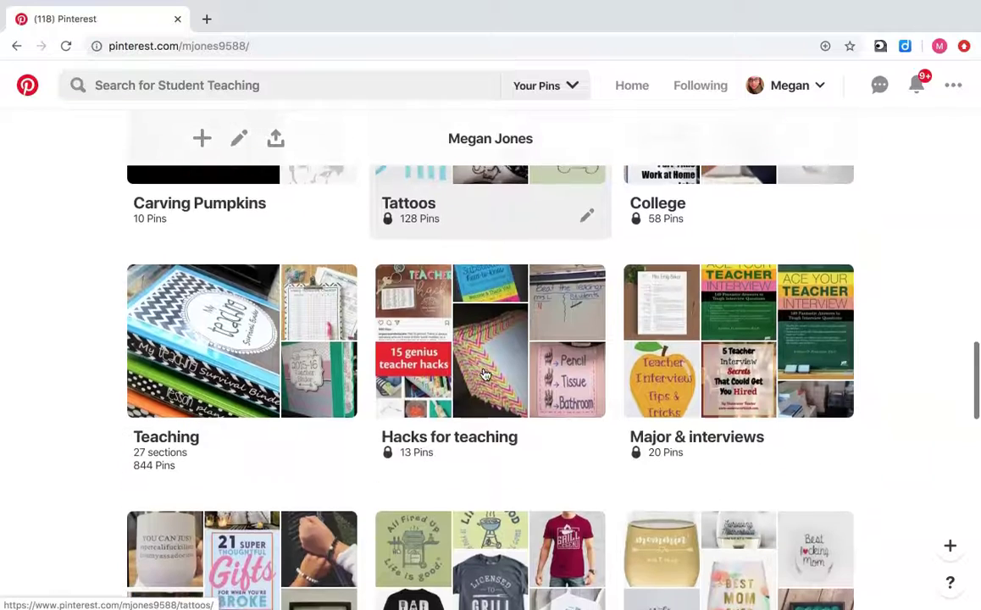
{"action": "left_click", "coordinate": [216, 332]}
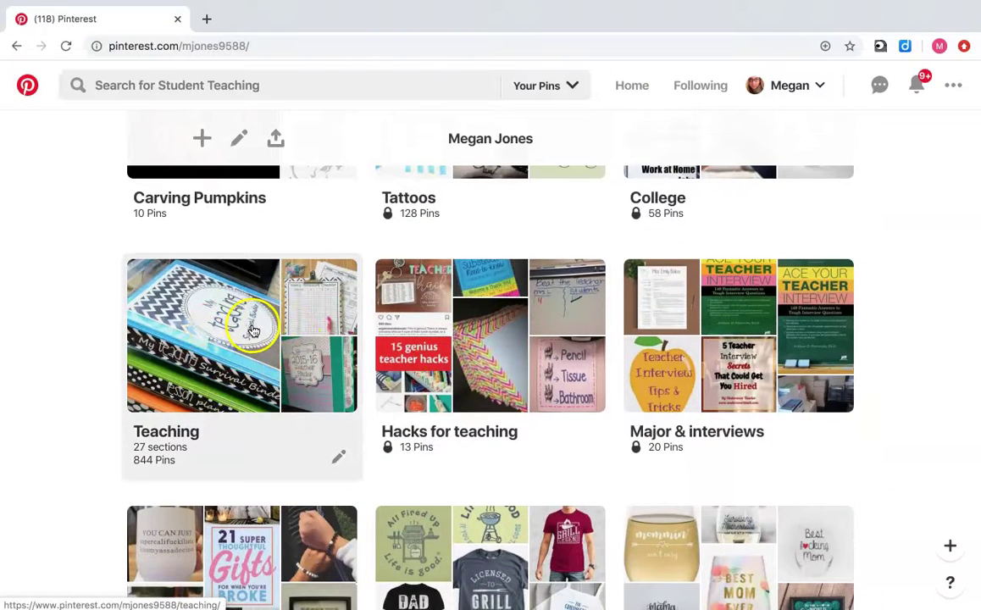
{"action": "left_click", "coordinate": [252, 328]}
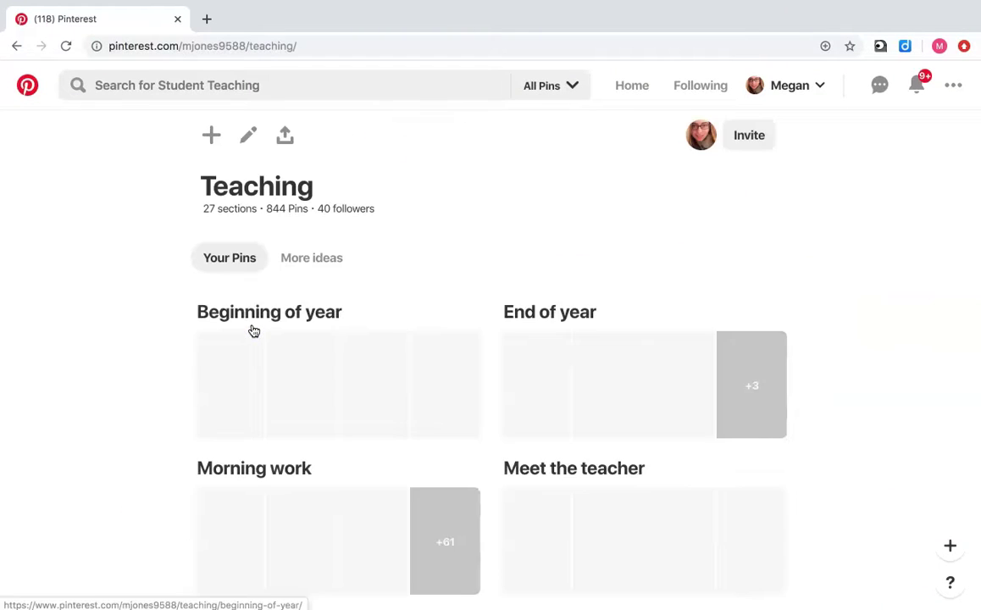
Look through the Teaching board's sections, from Beginning of year and Morning work to Classroom, Parents and Science.
{"action": "scroll", "coordinate": [172, 366], "scroll_direction": "down", "scroll_amount": 2}
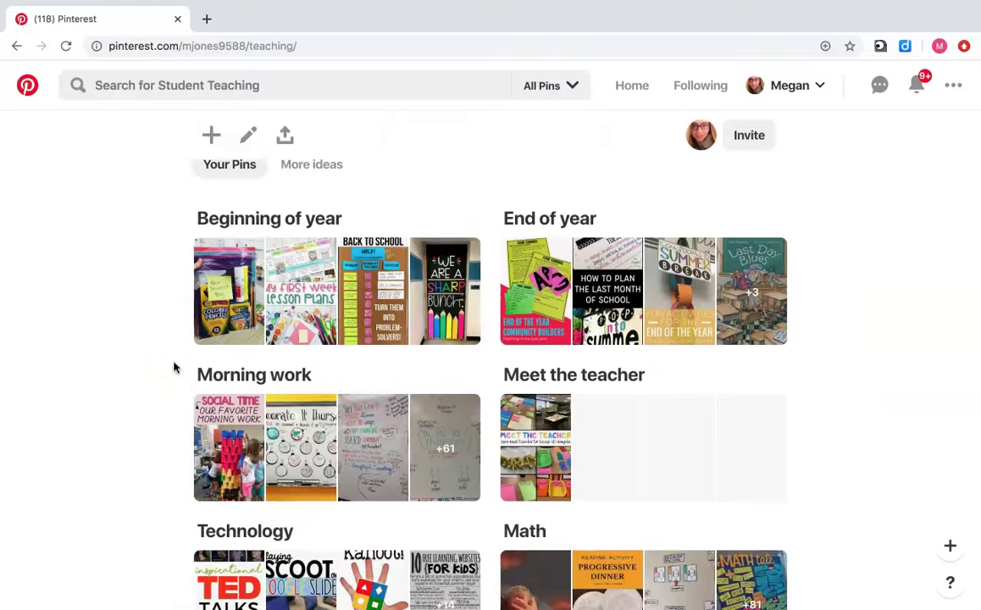
{"action": "scroll", "coordinate": [173, 366], "scroll_direction": "down", "scroll_amount": 1}
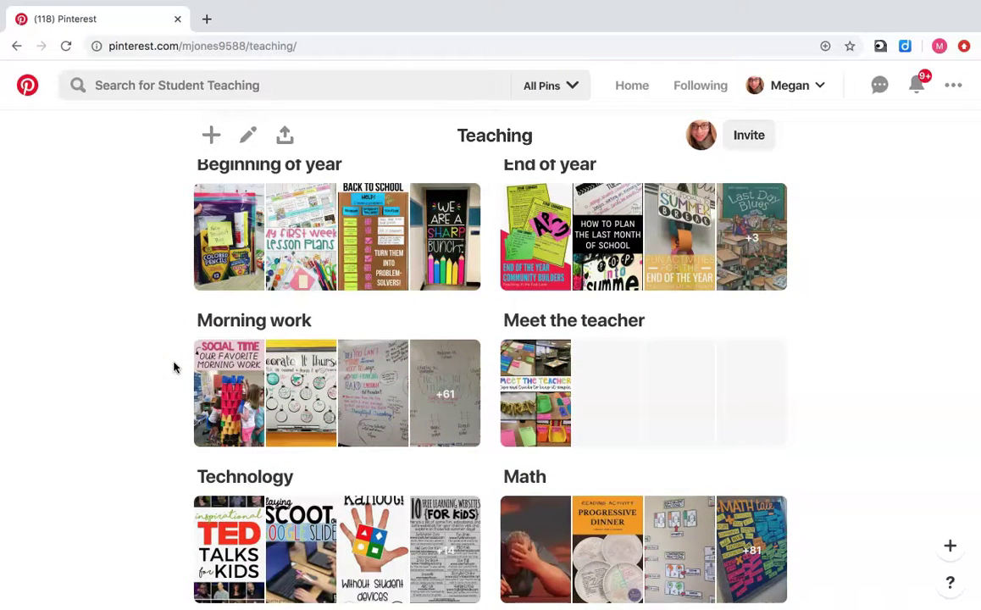
{"action": "scroll", "coordinate": [172, 366], "scroll_direction": "up", "scroll_amount": 4}
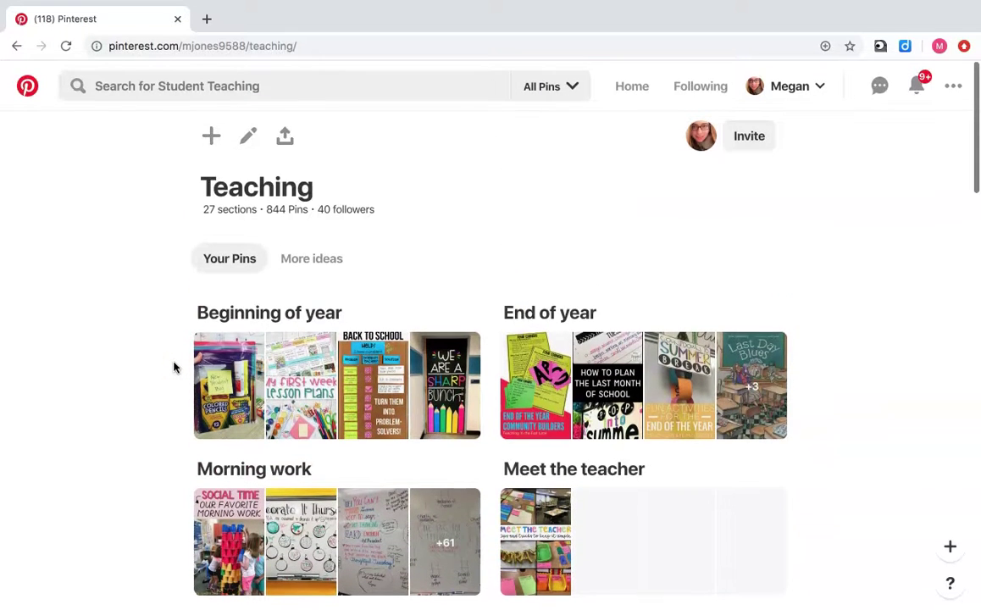
{"action": "scroll", "coordinate": [173, 366], "scroll_direction": "down", "scroll_amount": 2}
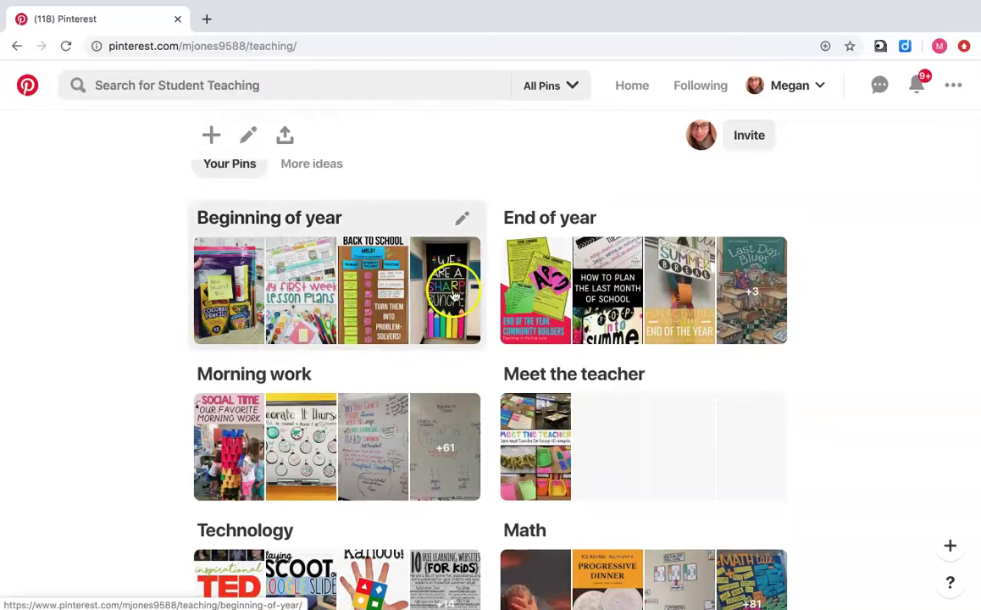
{"action": "scroll", "coordinate": [531, 300], "scroll_direction": "down", "scroll_amount": 4}
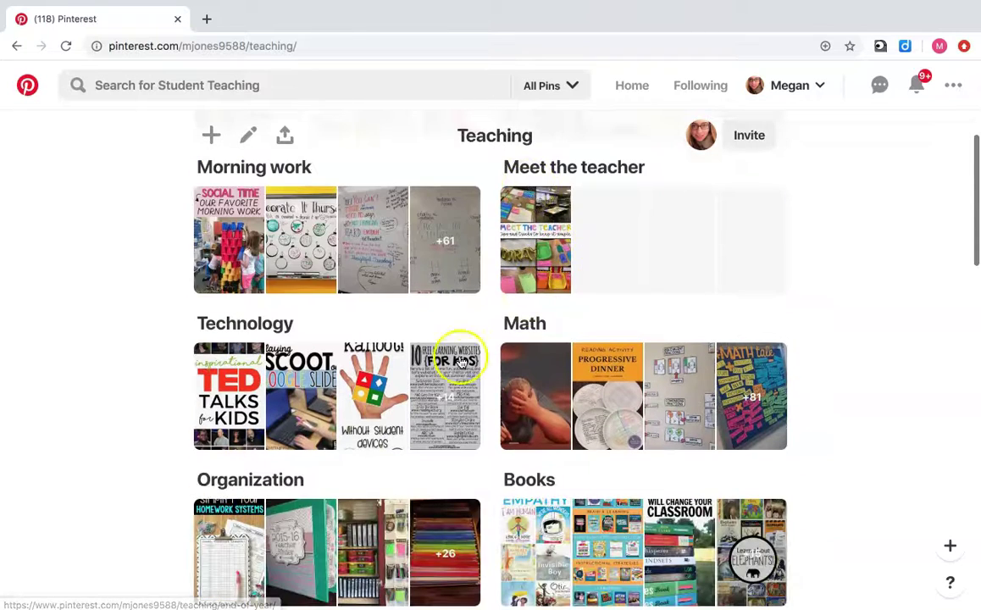
{"action": "scroll", "coordinate": [439, 378], "scroll_direction": "down", "scroll_amount": 3}
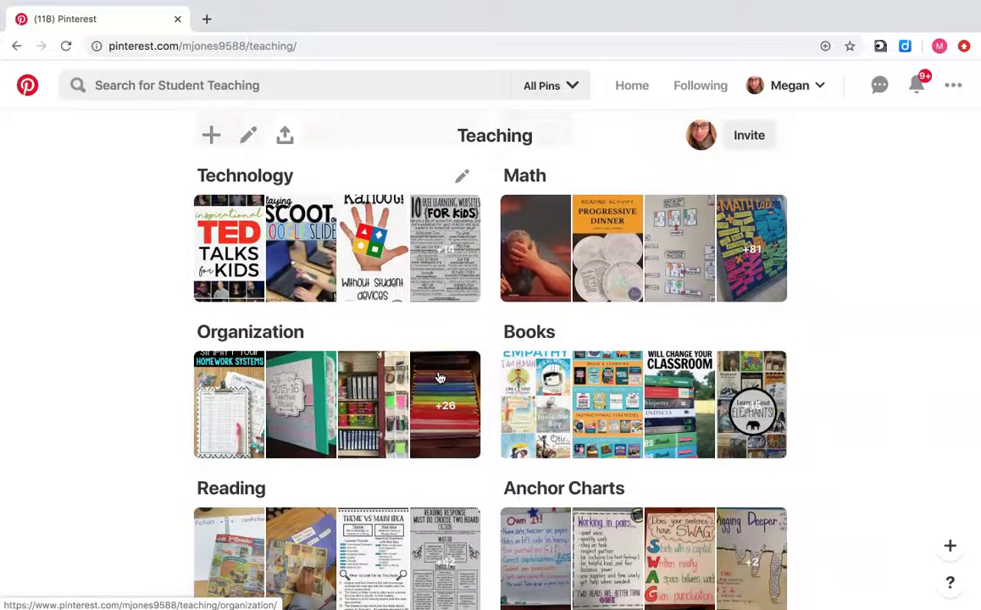
{"action": "scroll", "coordinate": [439, 378], "scroll_direction": "down", "scroll_amount": 3}
{"action": "scroll", "coordinate": [171, 358], "scroll_direction": "down", "scroll_amount": 2}
{"action": "scroll", "coordinate": [170, 357], "scroll_direction": "down", "scroll_amount": 4}
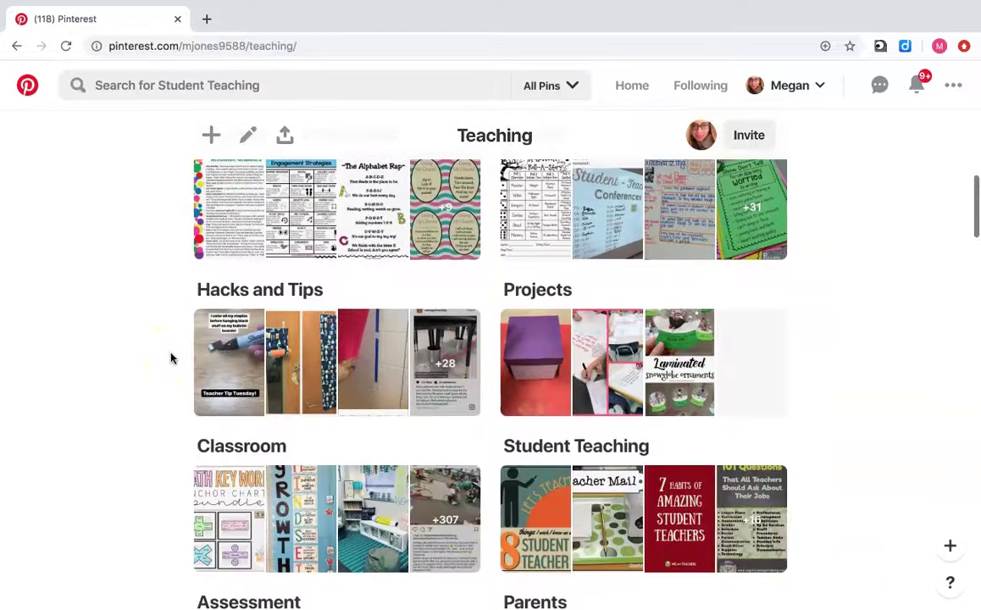
{"action": "scroll", "coordinate": [170, 357], "scroll_direction": "down", "scroll_amount": 2}
{"action": "scroll", "coordinate": [170, 357], "scroll_direction": "down", "scroll_amount": 2}
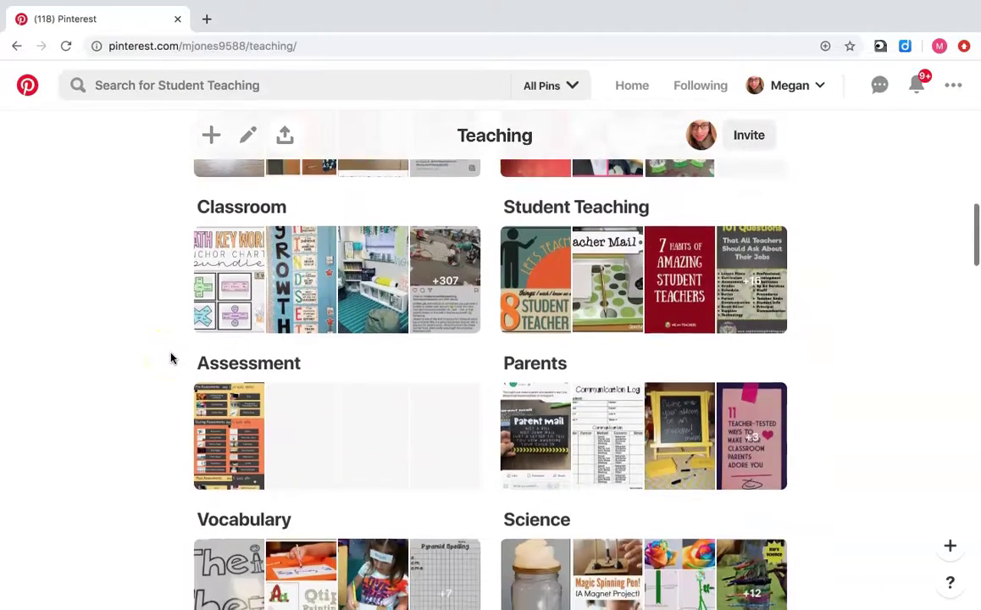
Examine the loose pins below the Teaching board's last section, Gifts, and return to the start of the board.
{"action": "scroll", "coordinate": [171, 358], "scroll_direction": "down", "scroll_amount": 8}
{"action": "scroll", "coordinate": [171, 358], "scroll_direction": "down", "scroll_amount": 8}
{"action": "scroll", "coordinate": [170, 357], "scroll_direction": "down", "scroll_amount": 6}
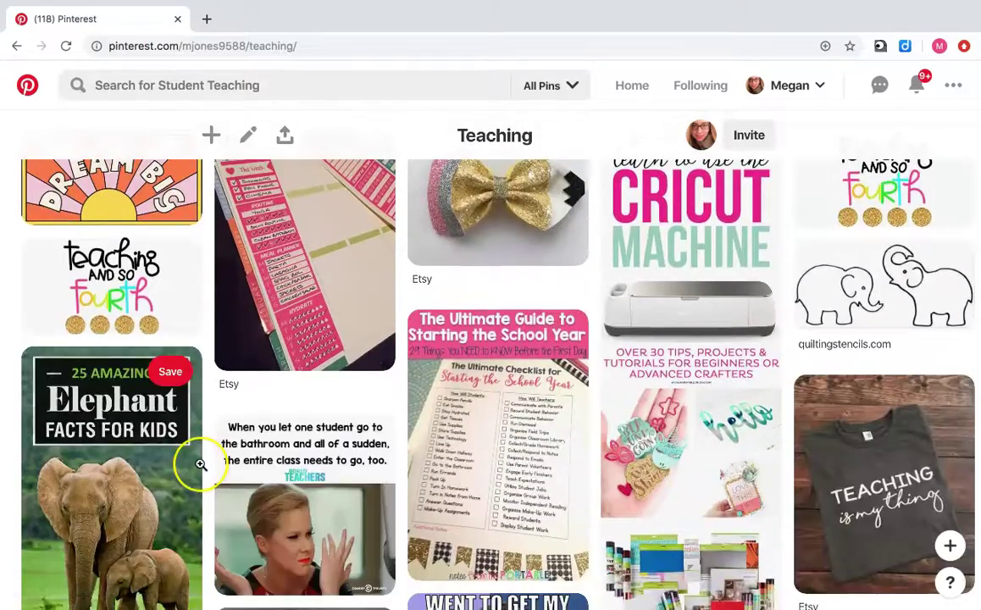
{"action": "scroll", "coordinate": [200, 464], "scroll_direction": "down", "scroll_amount": 3}
{"action": "scroll", "coordinate": [199, 464], "scroll_direction": "up", "scroll_amount": 8}
{"action": "scroll", "coordinate": [200, 465], "scroll_direction": "down", "scroll_amount": 2}
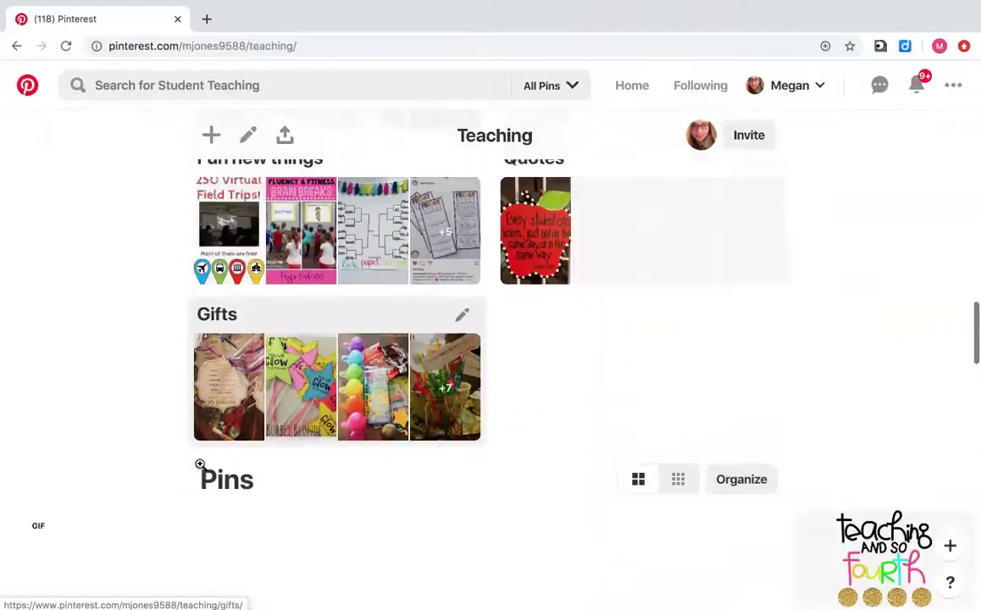
{"action": "scroll", "coordinate": [200, 464], "scroll_direction": "down", "scroll_amount": 6}
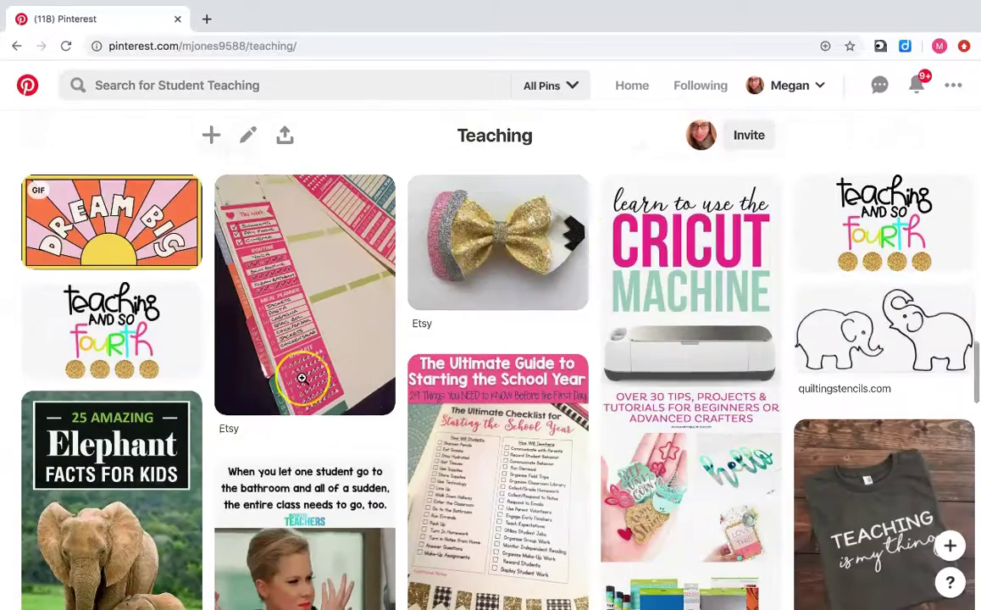
{"action": "scroll", "coordinate": [302, 378], "scroll_direction": "down", "scroll_amount": 3}
{"action": "scroll", "coordinate": [302, 378], "scroll_direction": "up", "scroll_amount": 10}
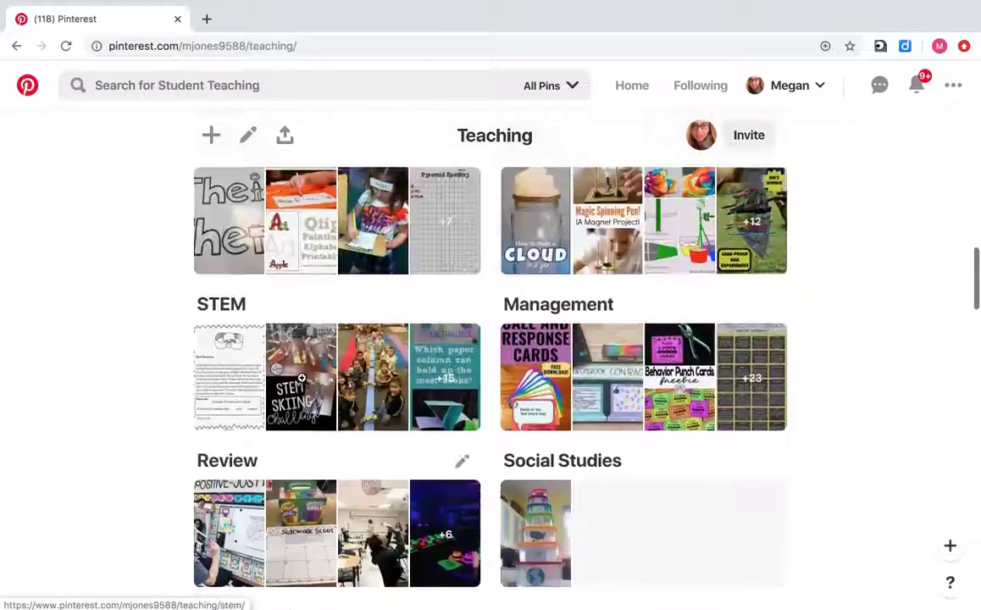
{"action": "scroll", "coordinate": [302, 378], "scroll_direction": "up", "scroll_amount": 4}
{"action": "scroll", "coordinate": [301, 378], "scroll_direction": "down", "scroll_amount": 1}
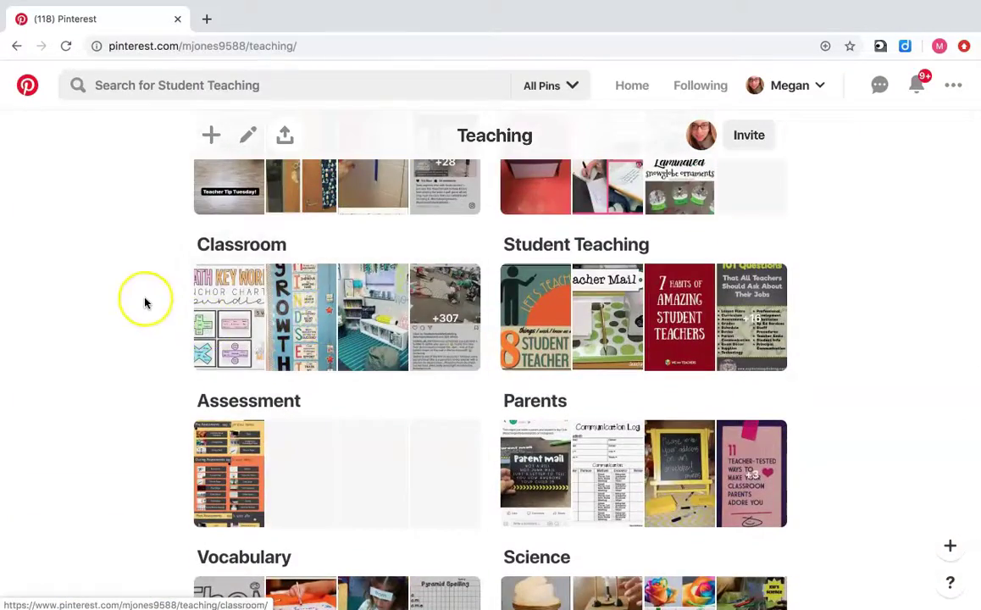
{"action": "scroll", "coordinate": [145, 303], "scroll_direction": "up", "scroll_amount": 15}
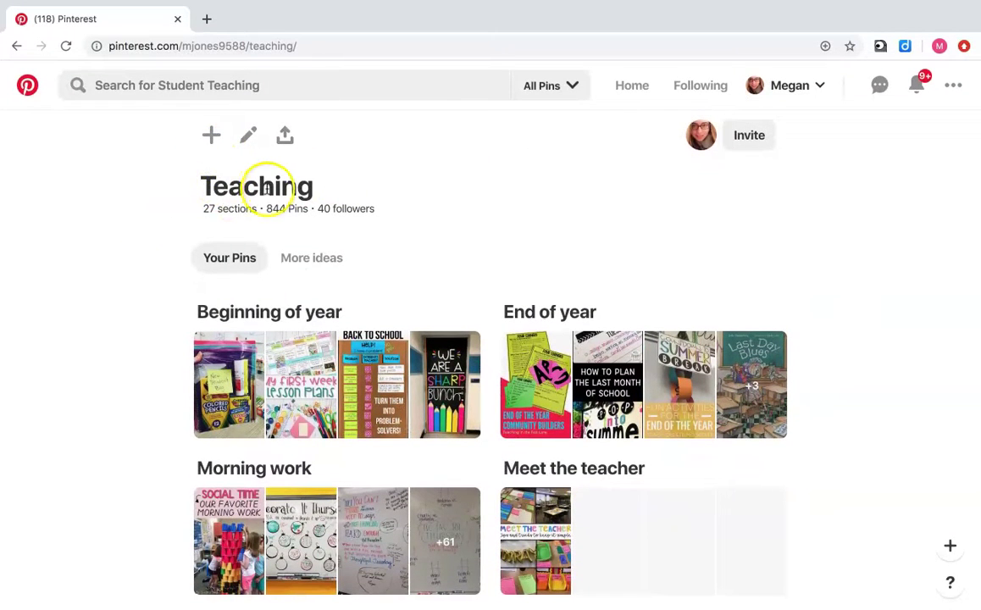
Open the Watercolor board from the profile to view a board without sections, and go back to the profile's boards.
{"action": "left_click", "coordinate": [17, 47]}
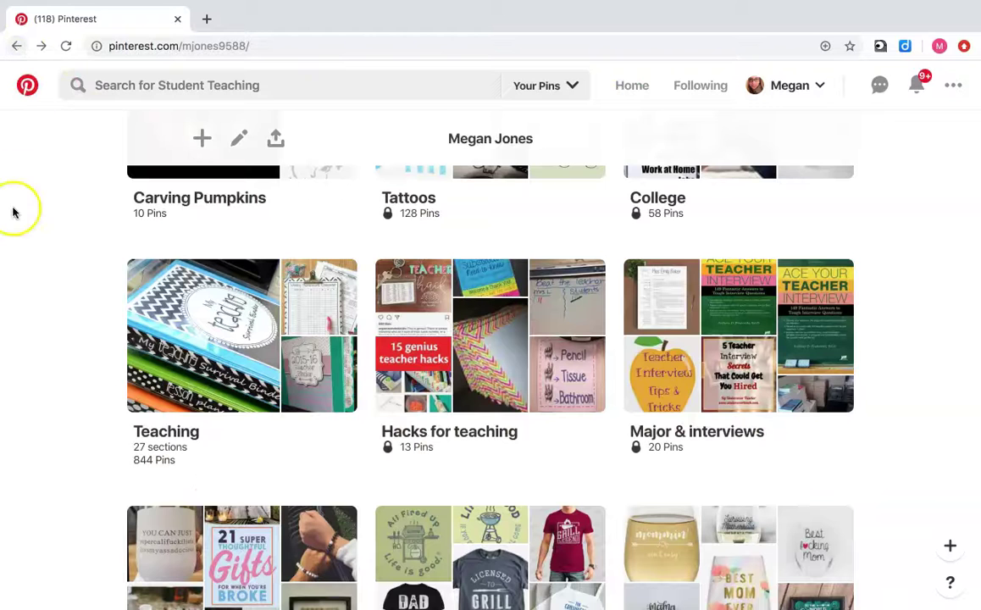
{"action": "scroll", "coordinate": [219, 230], "scroll_direction": "down", "scroll_amount": 5}
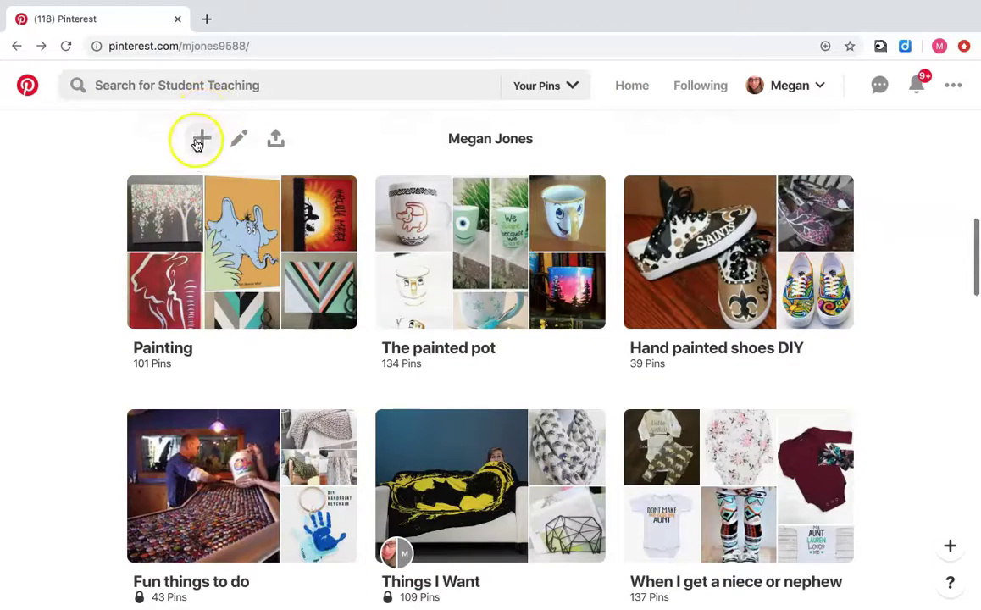
{"action": "scroll", "coordinate": [264, 241], "scroll_direction": "down", "scroll_amount": 5}
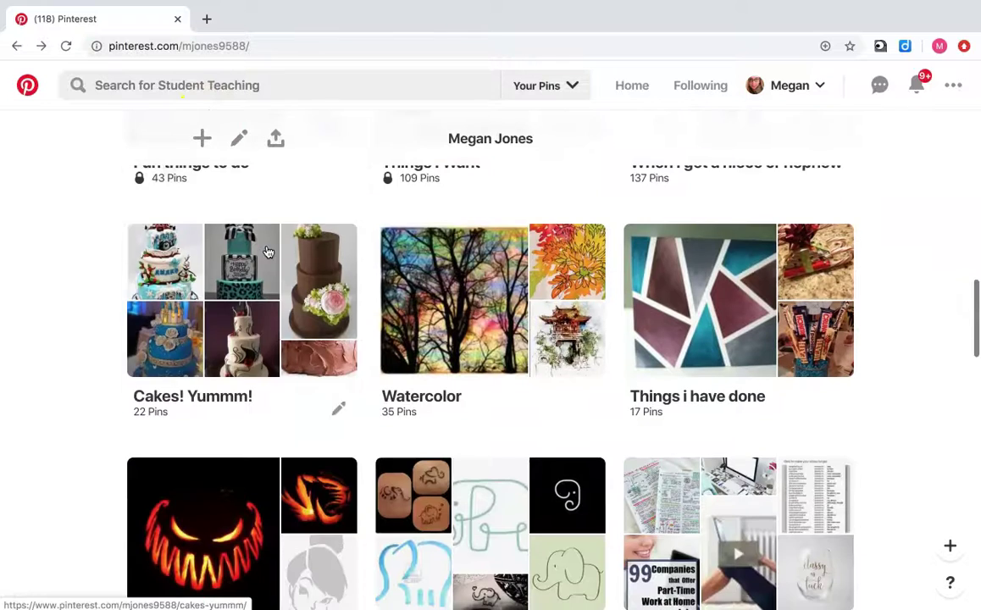
{"action": "left_click", "coordinate": [483, 312]}
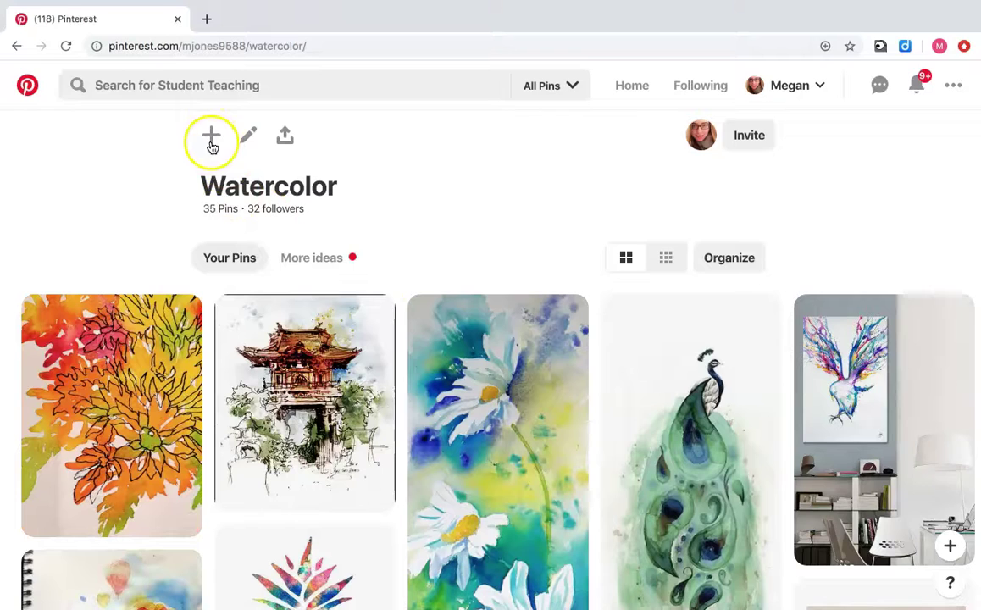
{"action": "left_click", "coordinate": [20, 48]}
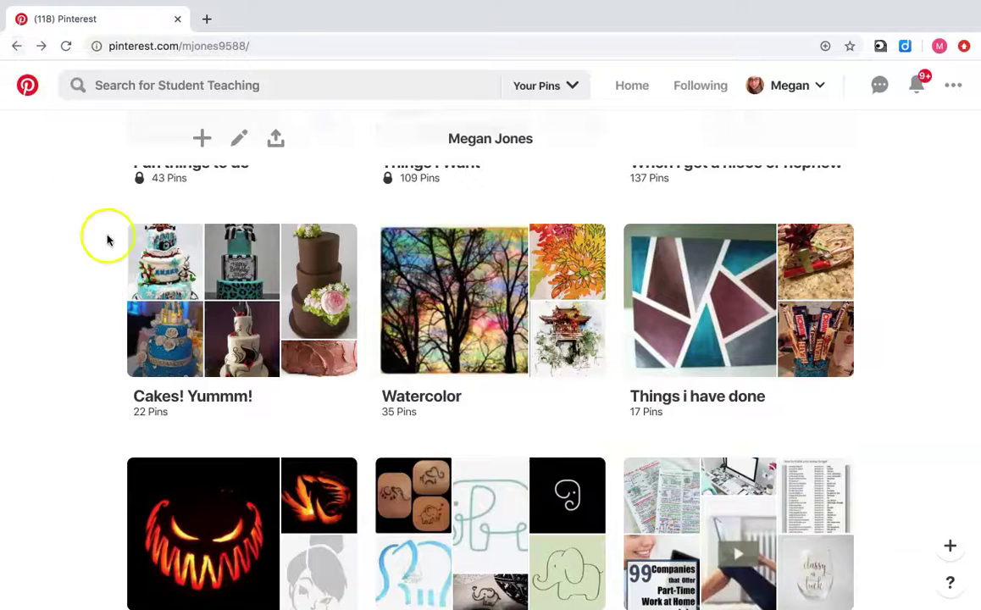
Reopen the Teaching board and review how its pins are grouped into sections such as Technology, Math and Organization.
{"action": "scroll", "coordinate": [116, 292], "scroll_direction": "down", "scroll_amount": 7}
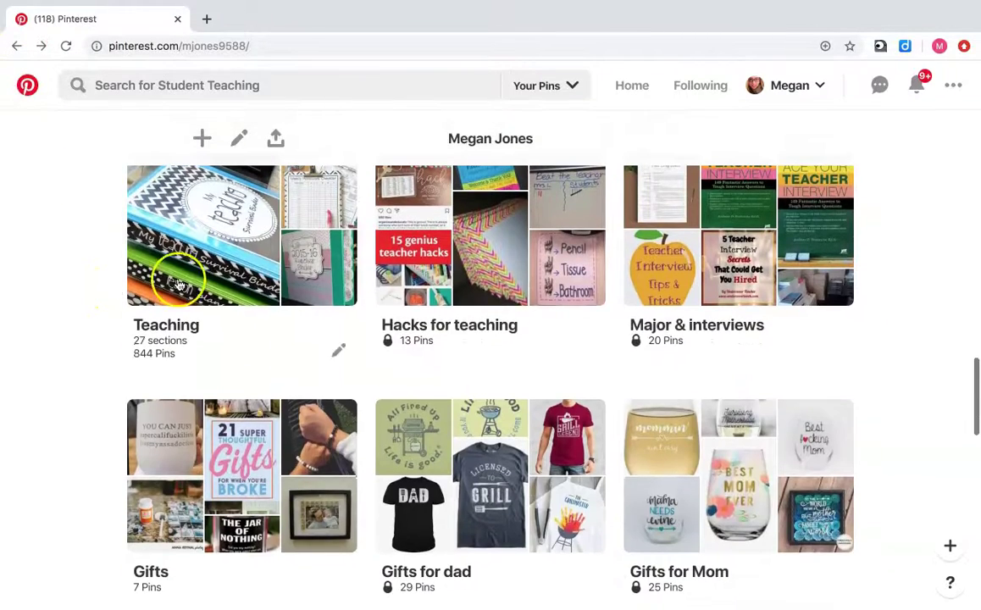
{"action": "left_click", "coordinate": [182, 262]}
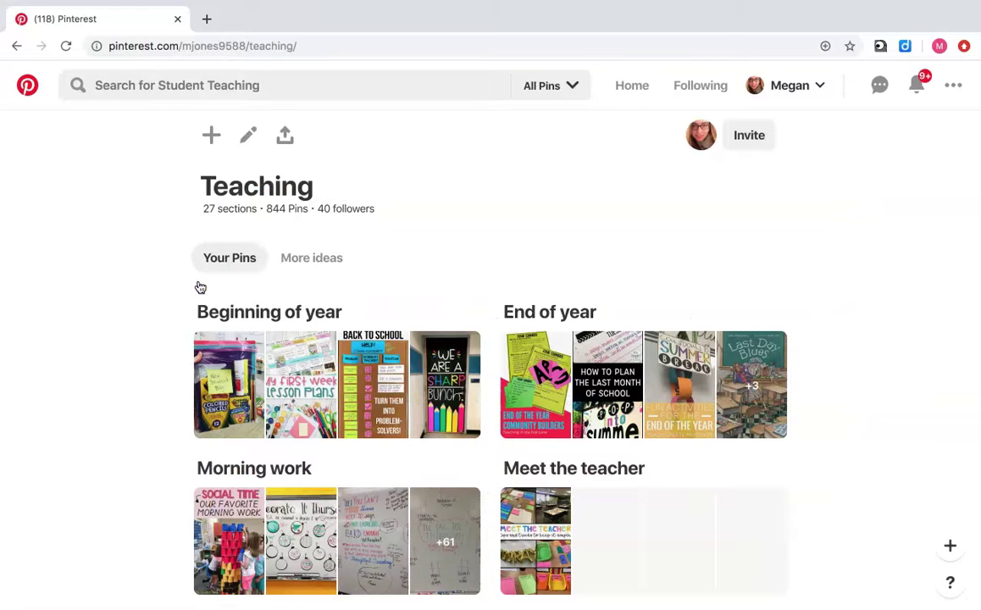
{"action": "scroll", "coordinate": [173, 302], "scroll_direction": "down", "scroll_amount": 5}
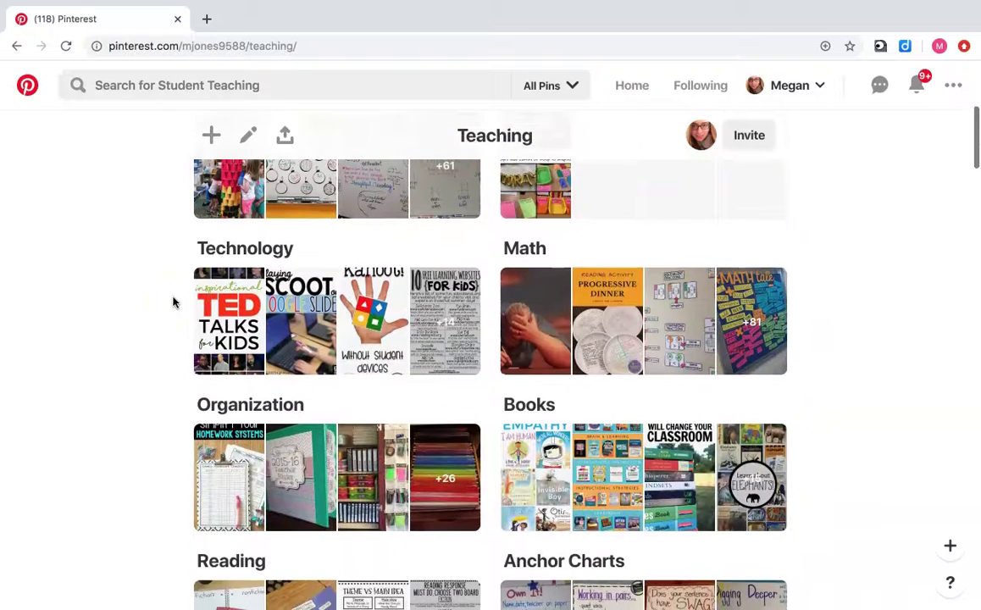
{"action": "scroll", "coordinate": [173, 302], "scroll_direction": "up", "scroll_amount": 5}
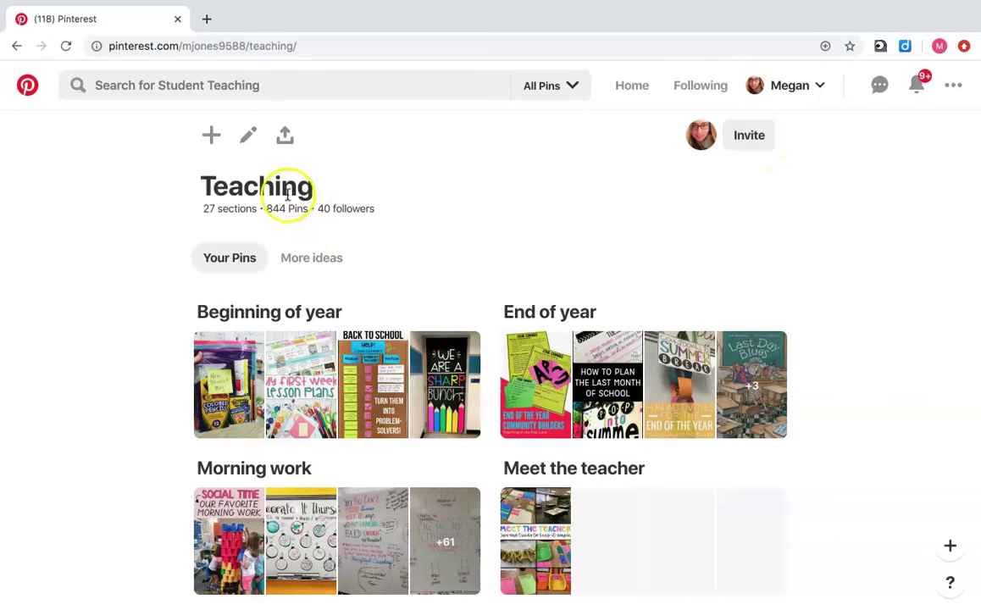
{"action": "scroll", "coordinate": [400, 196], "scroll_direction": "down", "scroll_amount": 5}
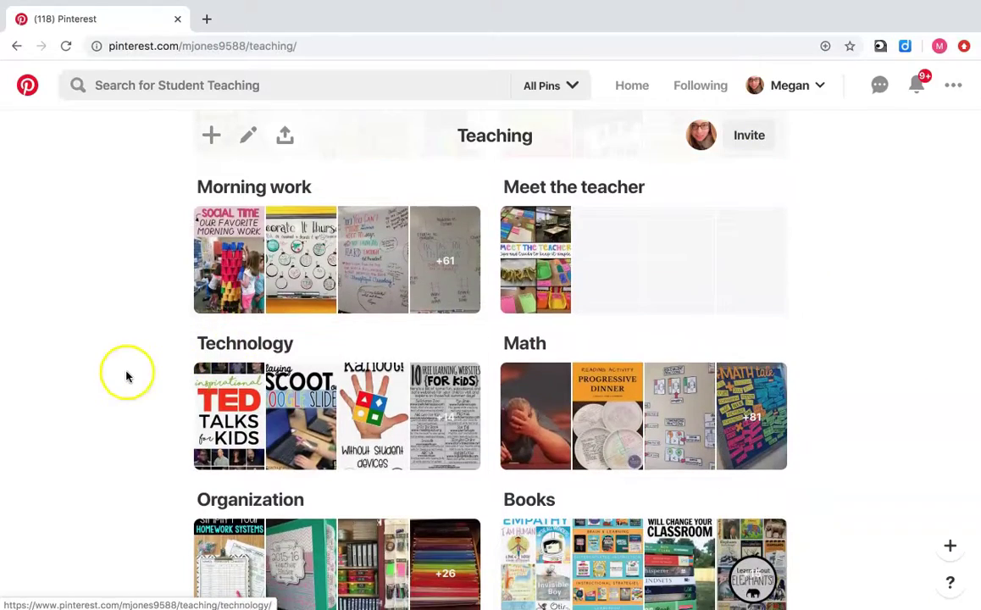
{"action": "scroll", "coordinate": [127, 377], "scroll_direction": "down", "scroll_amount": 3}
{"action": "scroll", "coordinate": [127, 377], "scroll_direction": "up", "scroll_amount": 10}
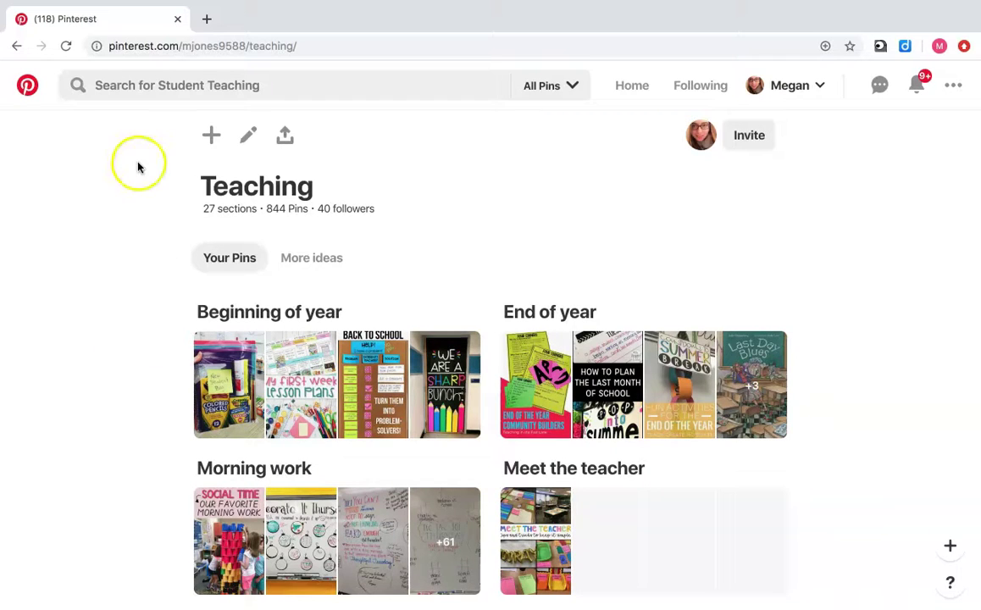
Return to the home feed, refresh it and browse the suggested pins.
{"action": "left_click", "coordinate": [28, 87]}
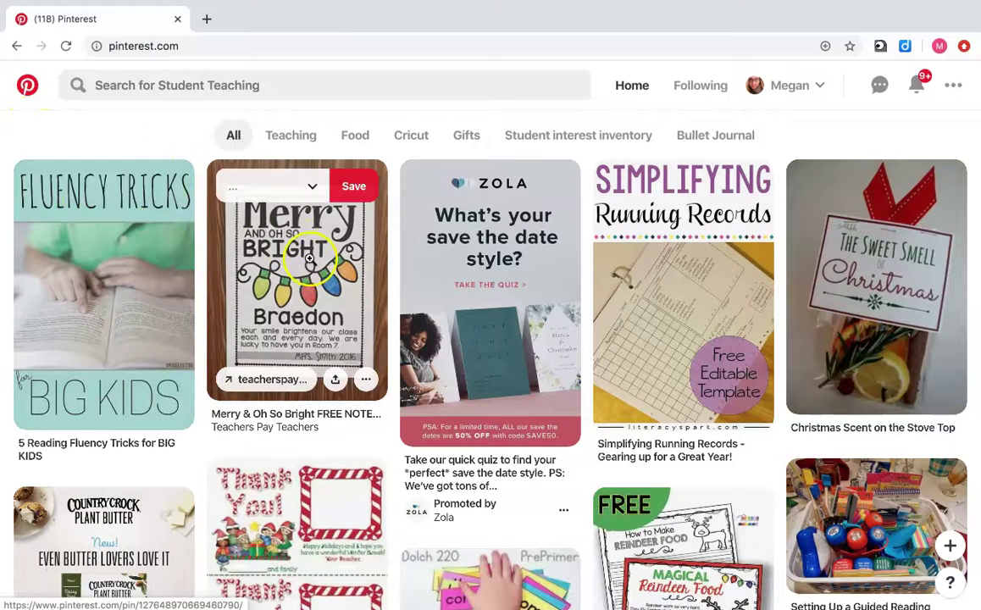
{"action": "left_click", "coordinate": [66, 47]}
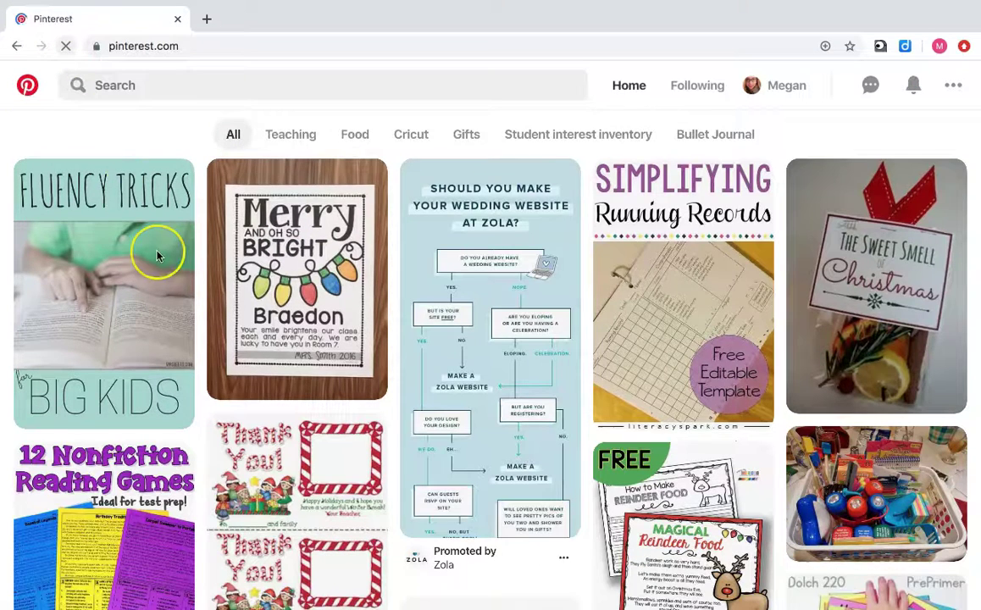
{"action": "scroll", "coordinate": [156, 256], "scroll_direction": "down", "scroll_amount": 5}
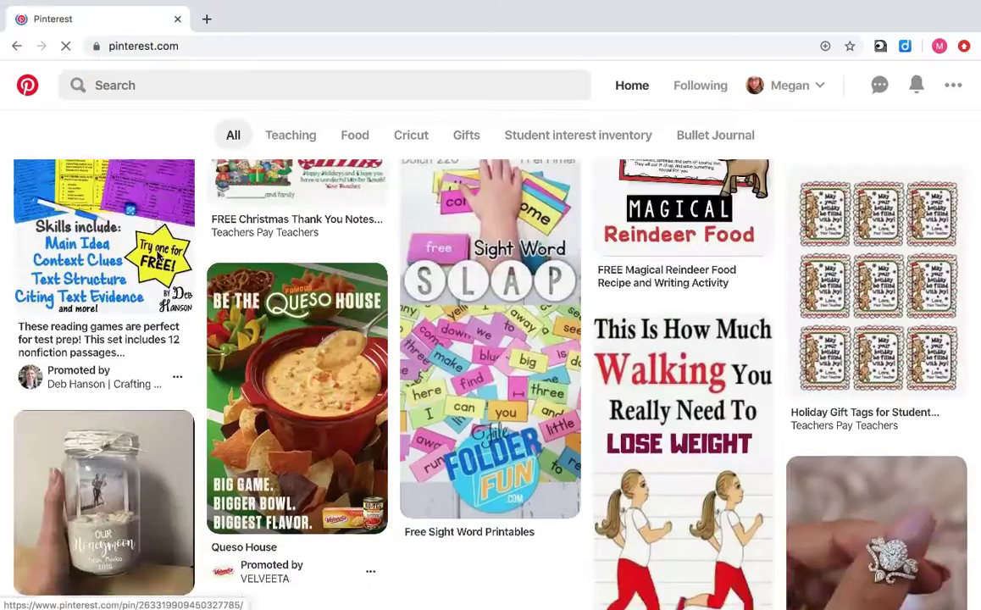
{"action": "scroll", "coordinate": [157, 256], "scroll_direction": "down", "scroll_amount": 5}
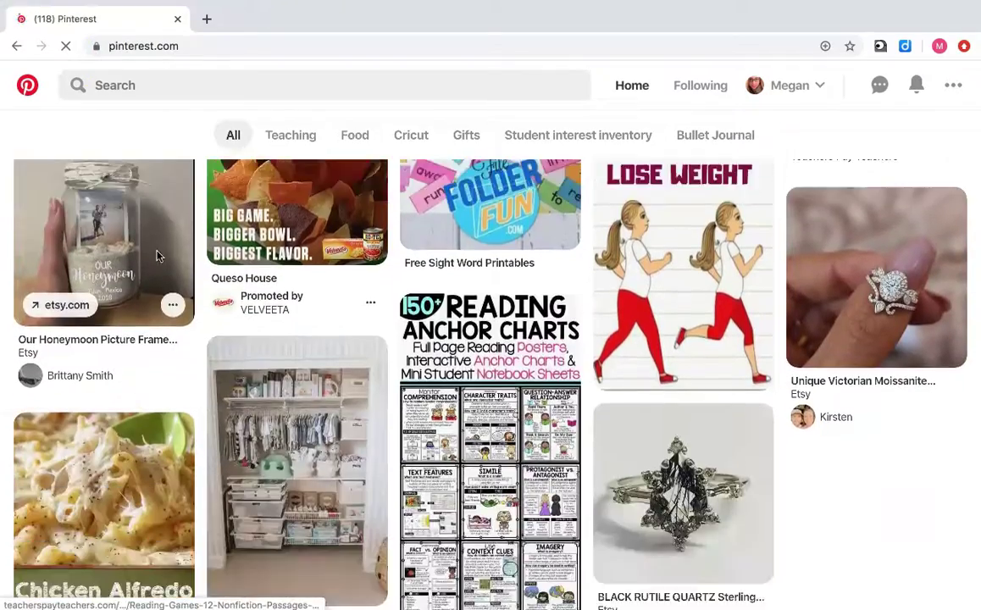
{"action": "scroll", "coordinate": [157, 256], "scroll_direction": "down", "scroll_amount": 4}
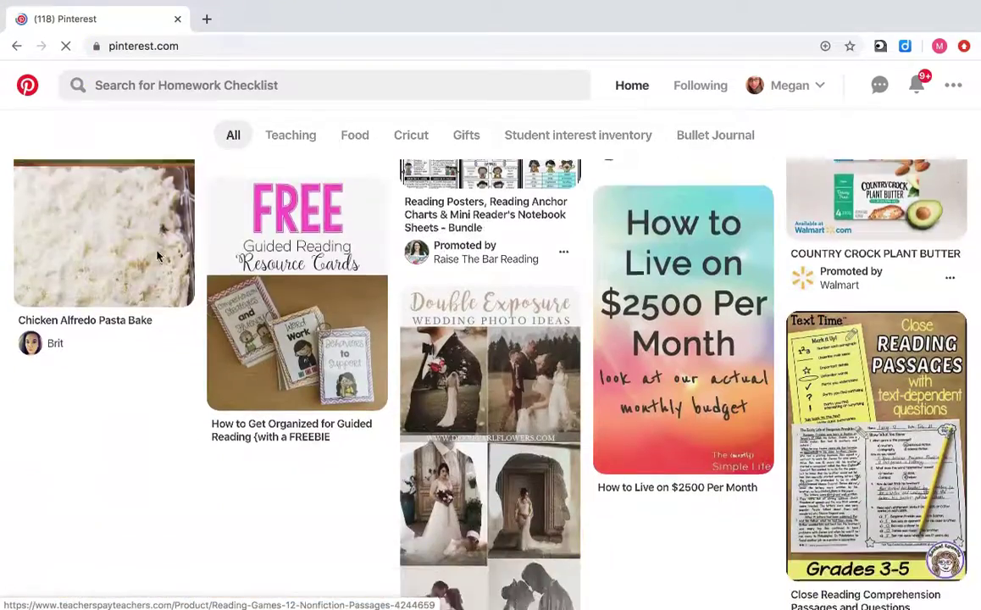